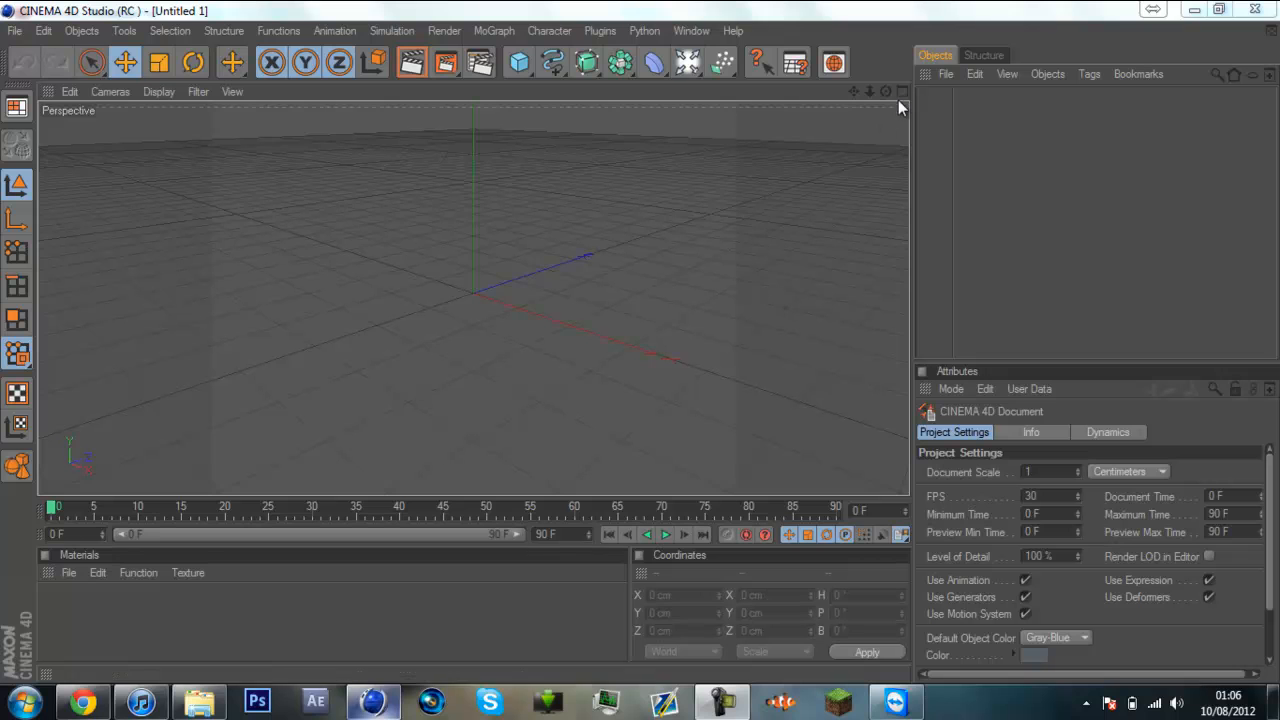
Set the render output size to 1280 x 720 pixels in the render settings
{"action": "left_click_drag", "start_coordinate": [885, 91], "coordinate": [640, 348]}
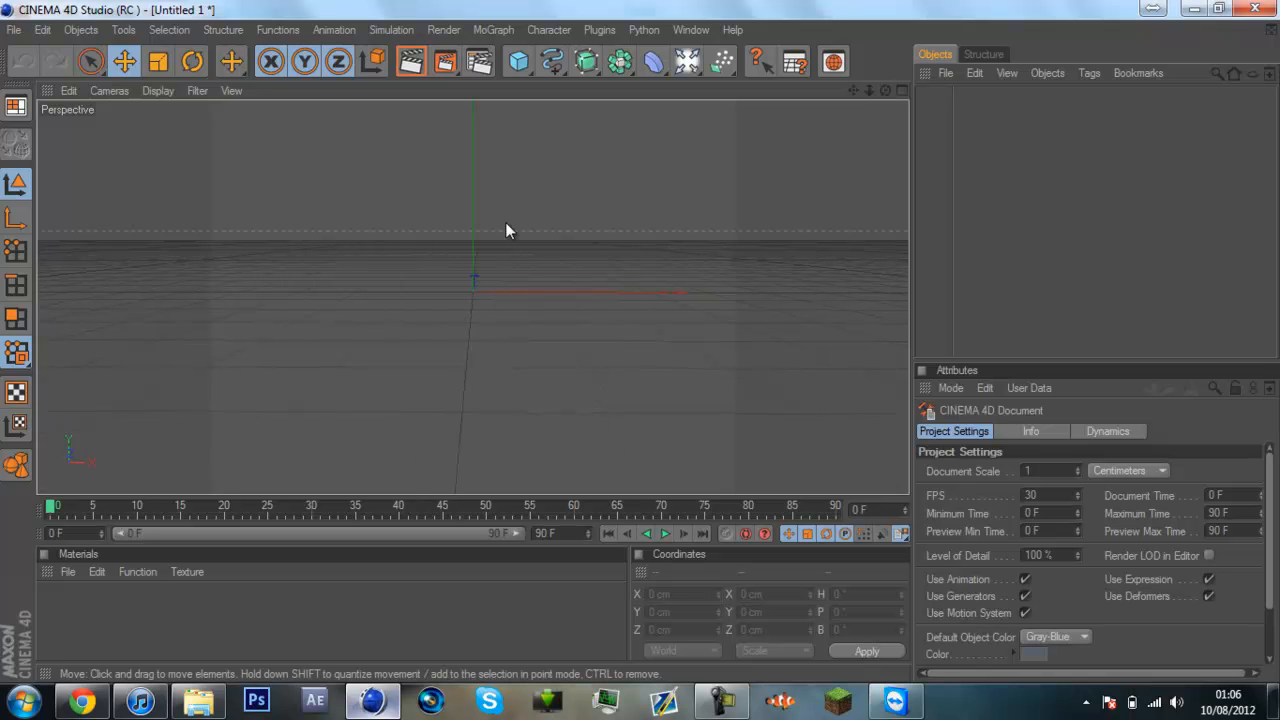
{"action": "left_click", "coordinate": [479, 61]}
{"action": "left_click_drag", "start_coordinate": [450, 20], "coordinate": [380, 49]}
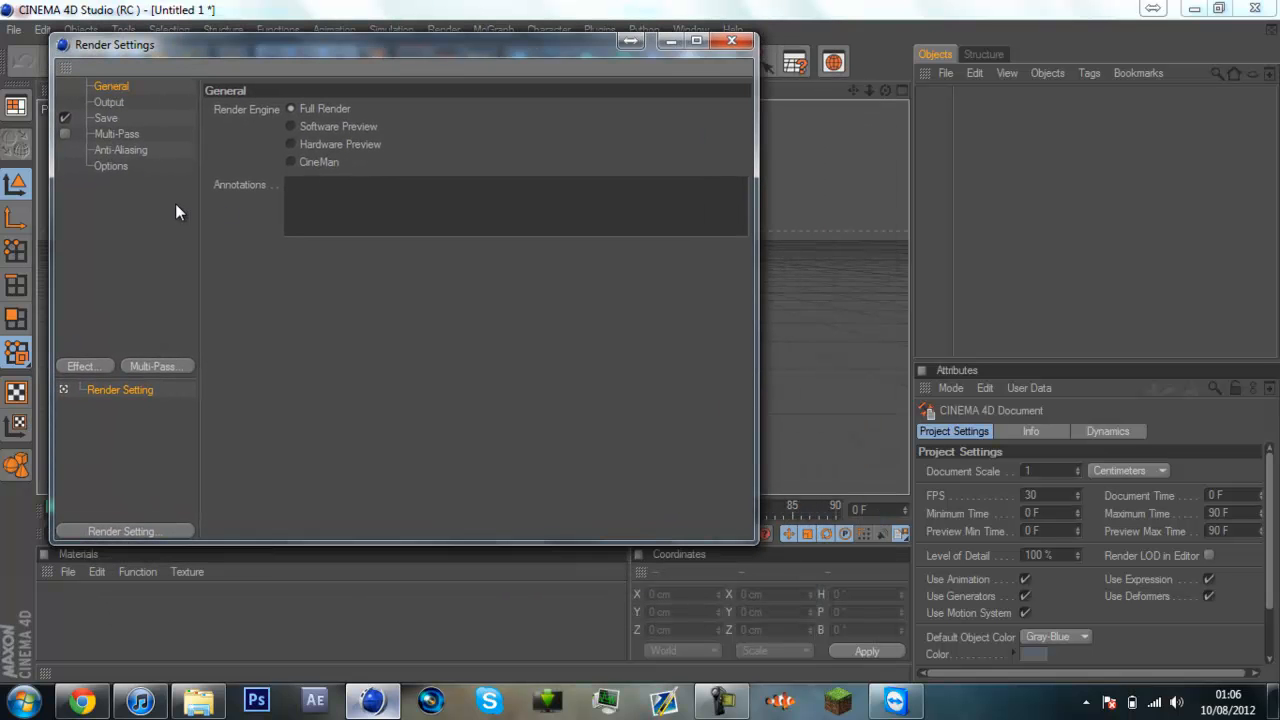
{"action": "left_click", "coordinate": [155, 103]}
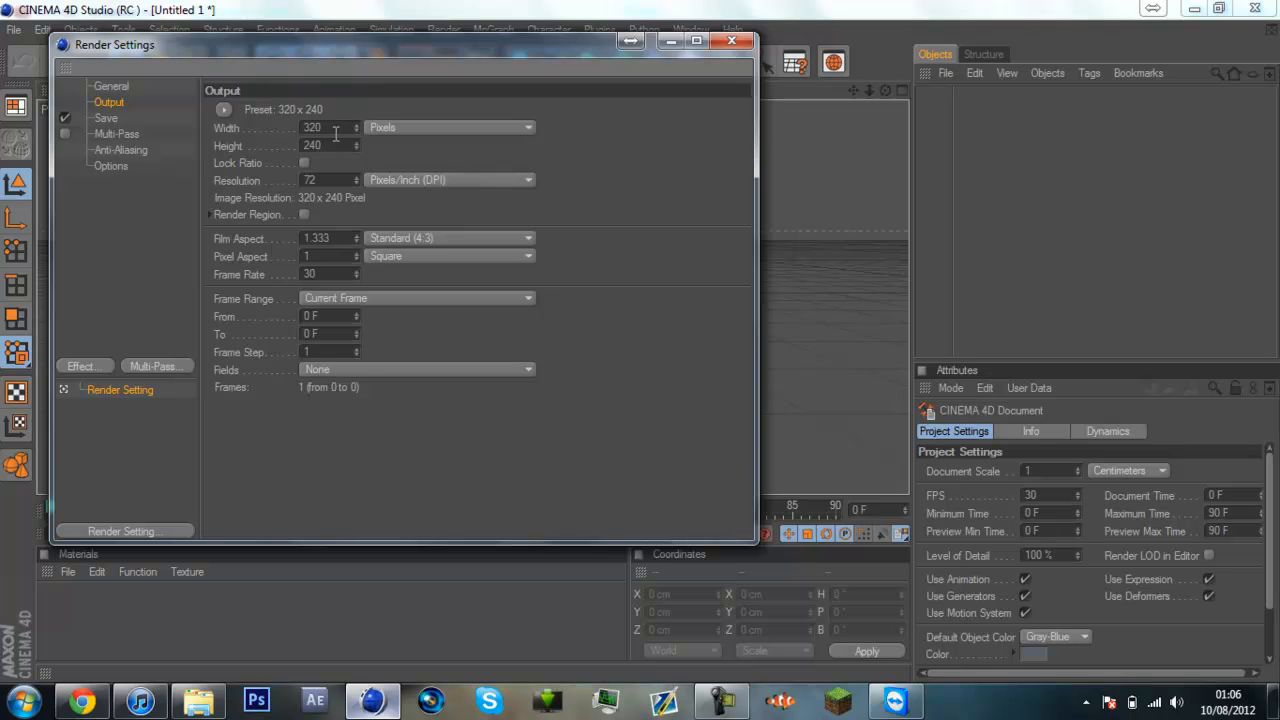
{"action": "left_click_drag", "start_coordinate": [343, 124], "coordinate": [212, 125]}
{"action": "type", "text": "1280"}
{"action": "key", "text": "Tab"}
{"action": "type", "text": "720"}
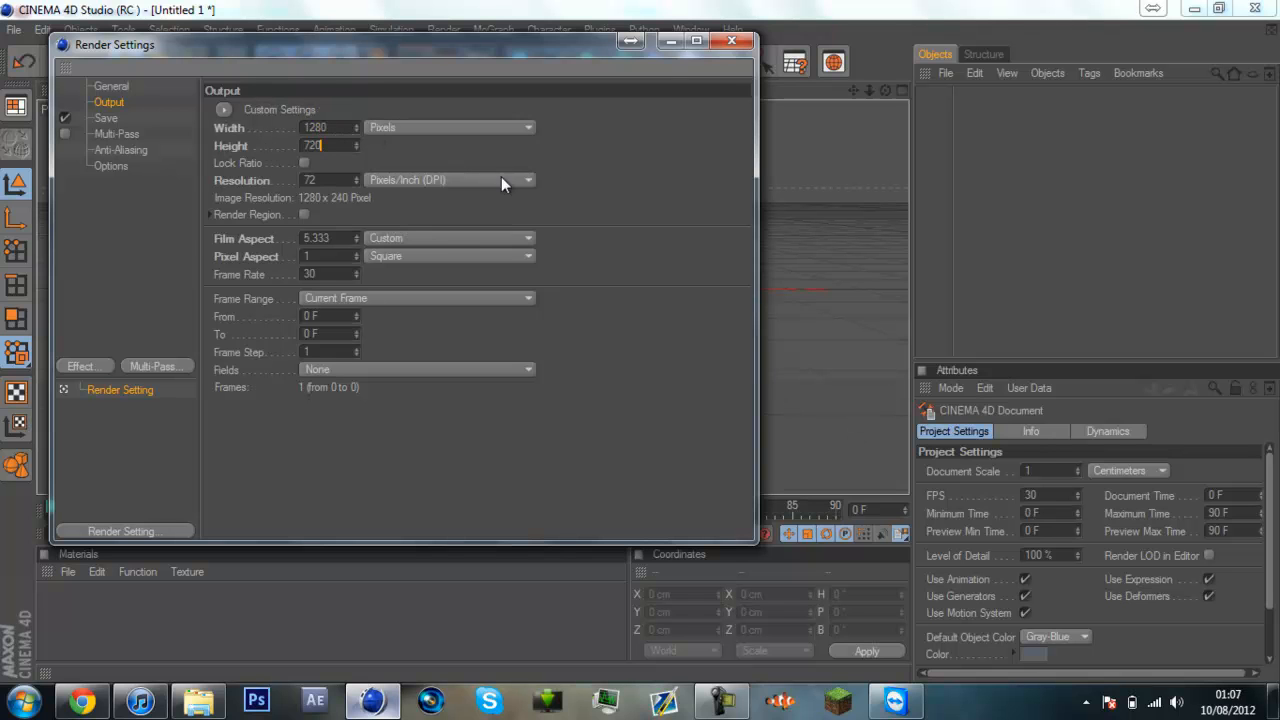
{"action": "key", "text": "Return"}
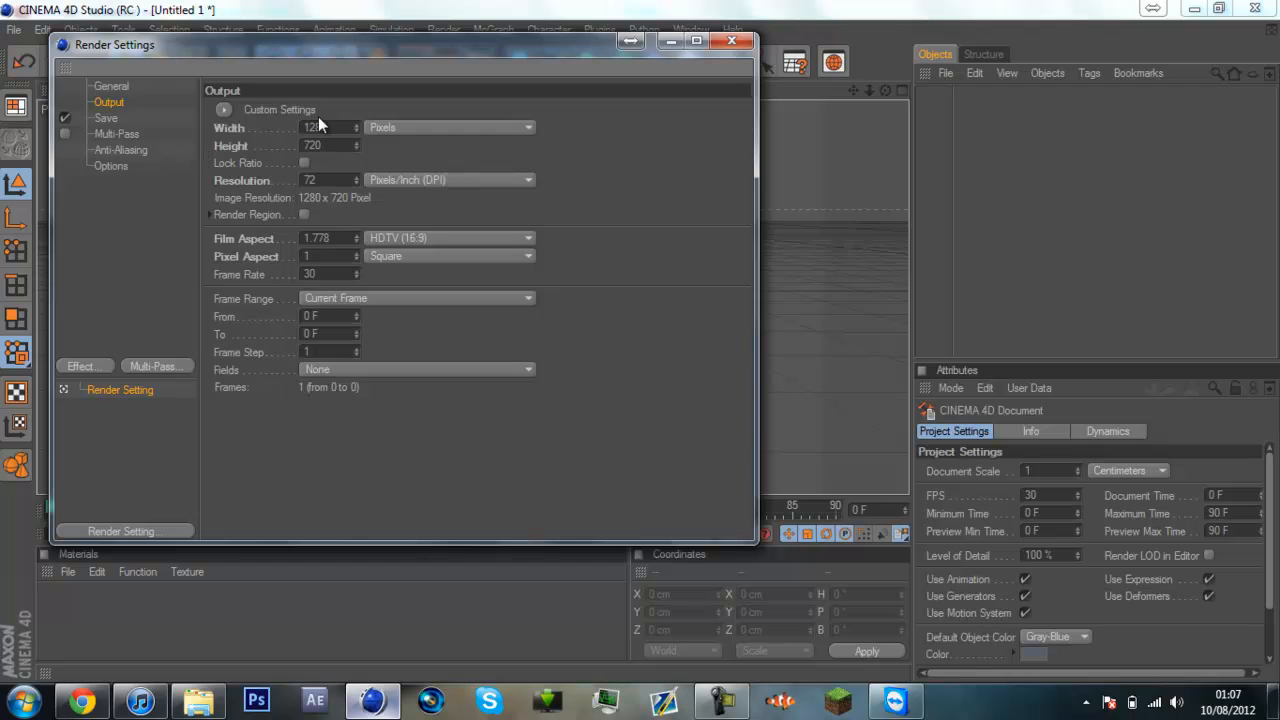
Set the render save format to PNG and enable the alpha channel
{"action": "left_click", "coordinate": [106, 118]}
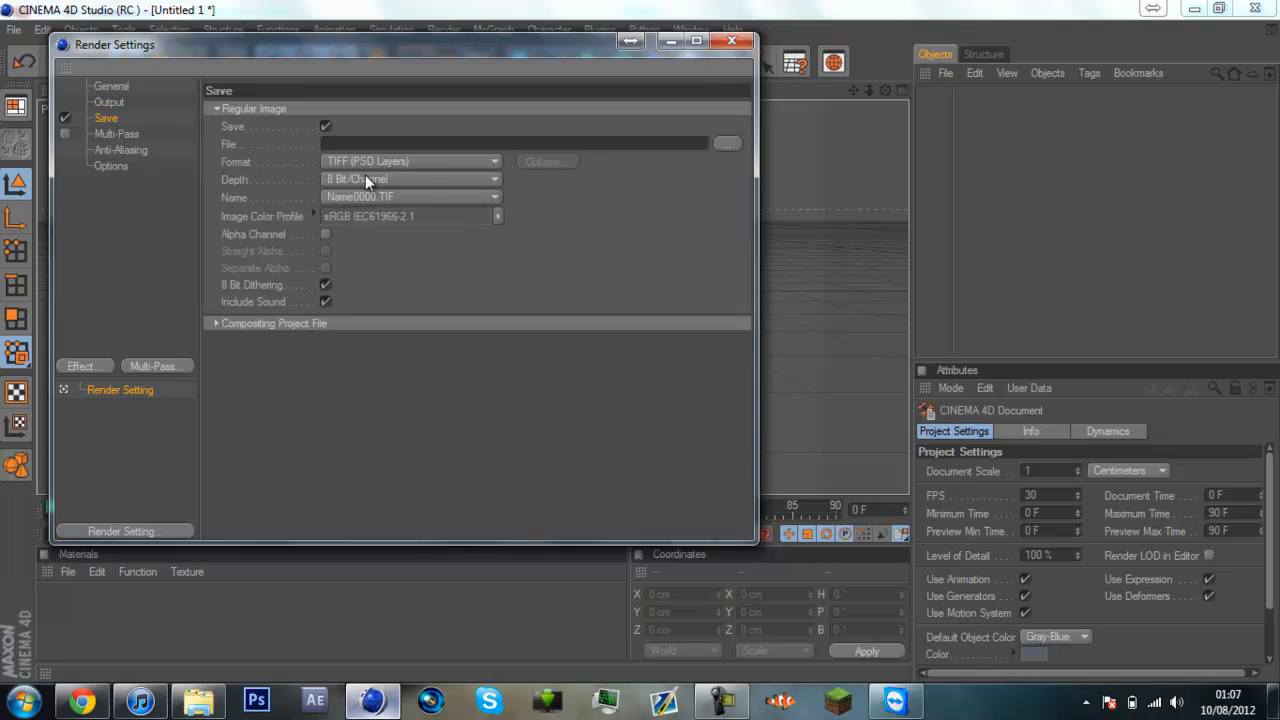
{"action": "left_click", "coordinate": [440, 159]}
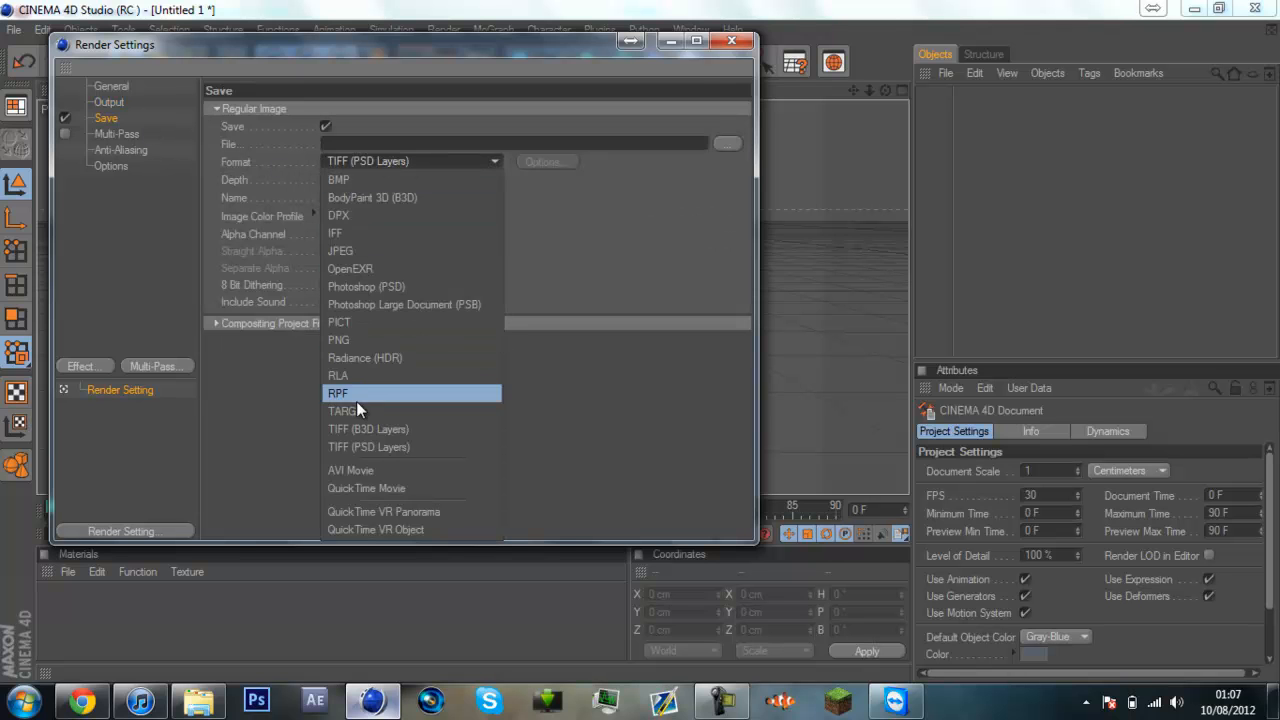
{"action": "left_click", "coordinate": [445, 340]}
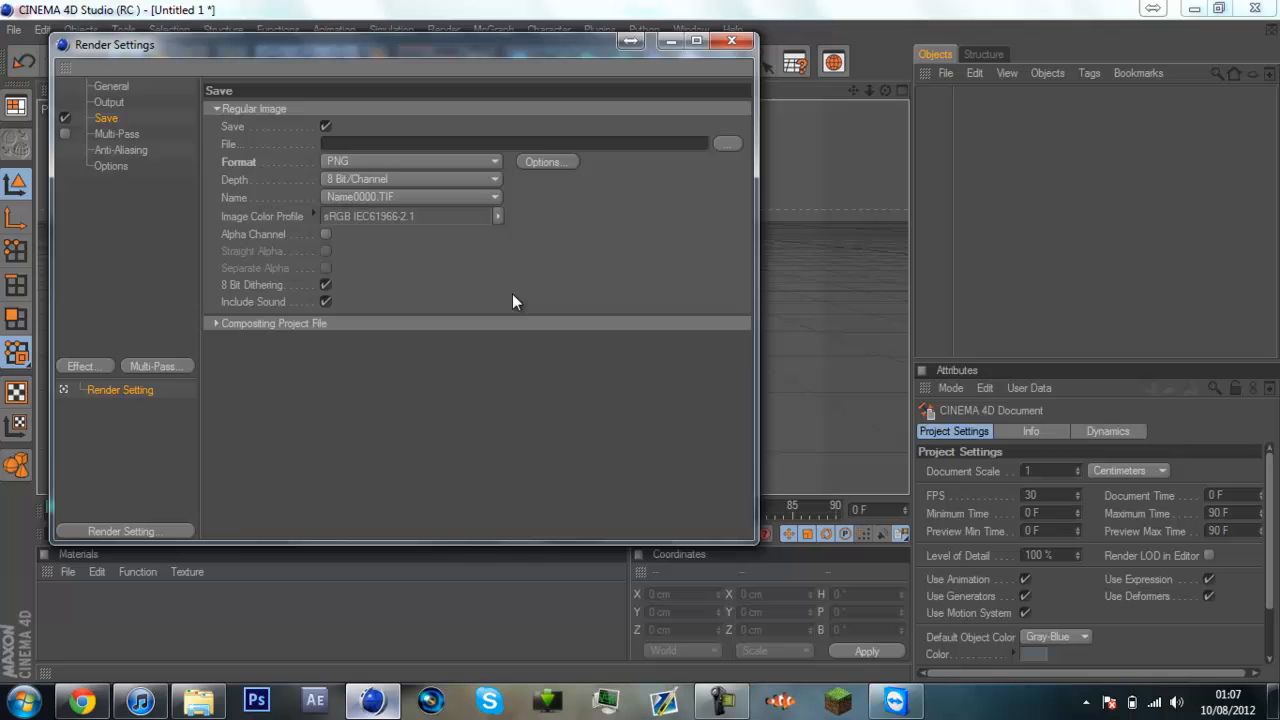
{"action": "left_click", "coordinate": [325, 231]}
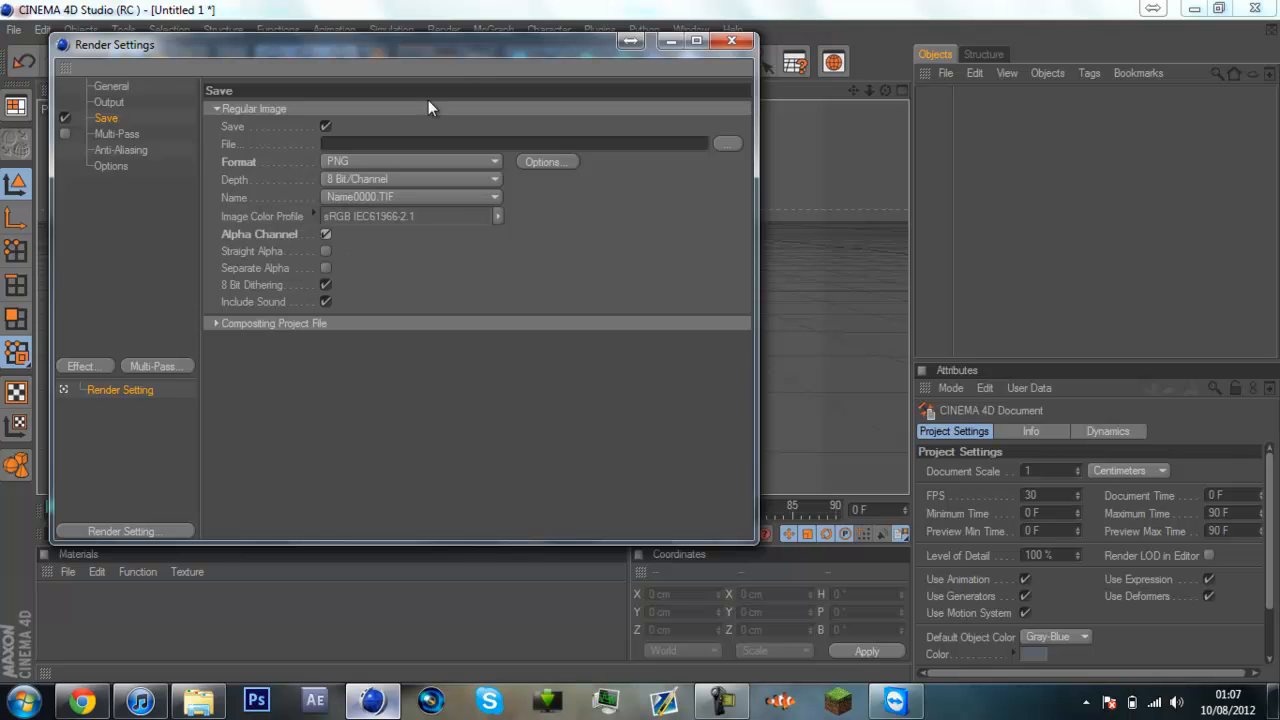
{"action": "left_click_drag", "start_coordinate": [488, 52], "coordinate": [506, 79]}
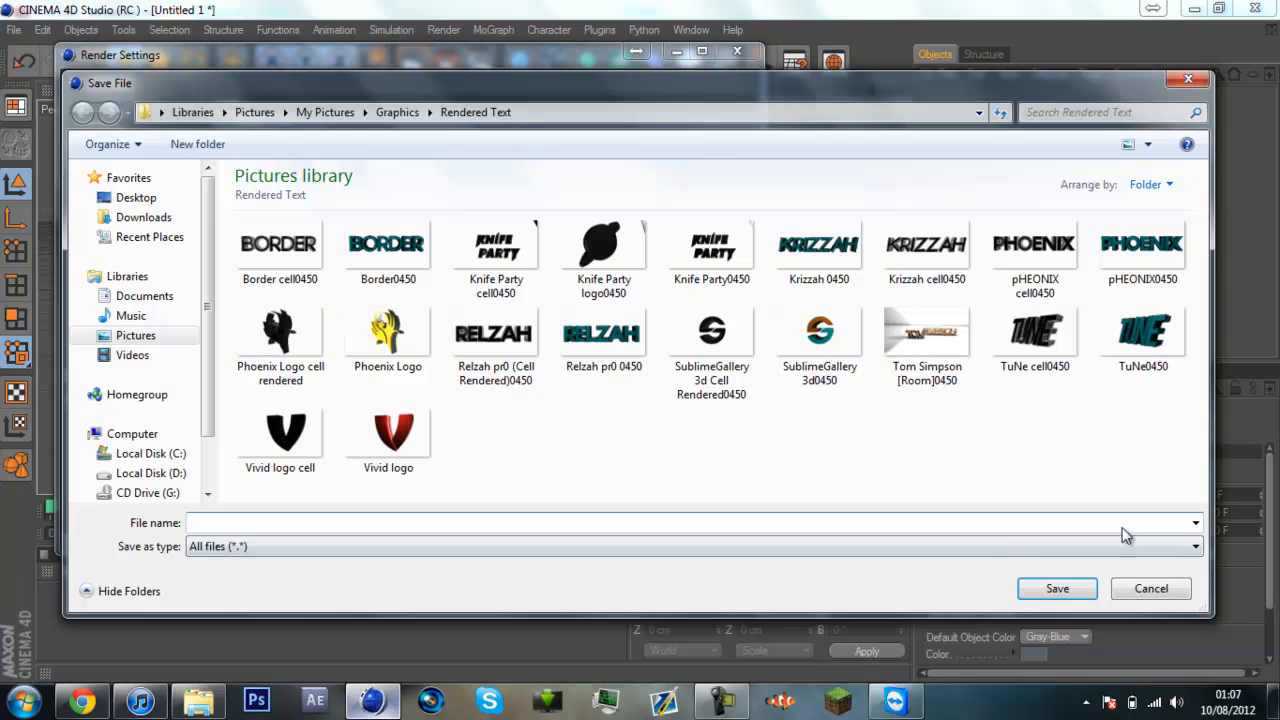
{"action": "left_click", "coordinate": [397, 112]}
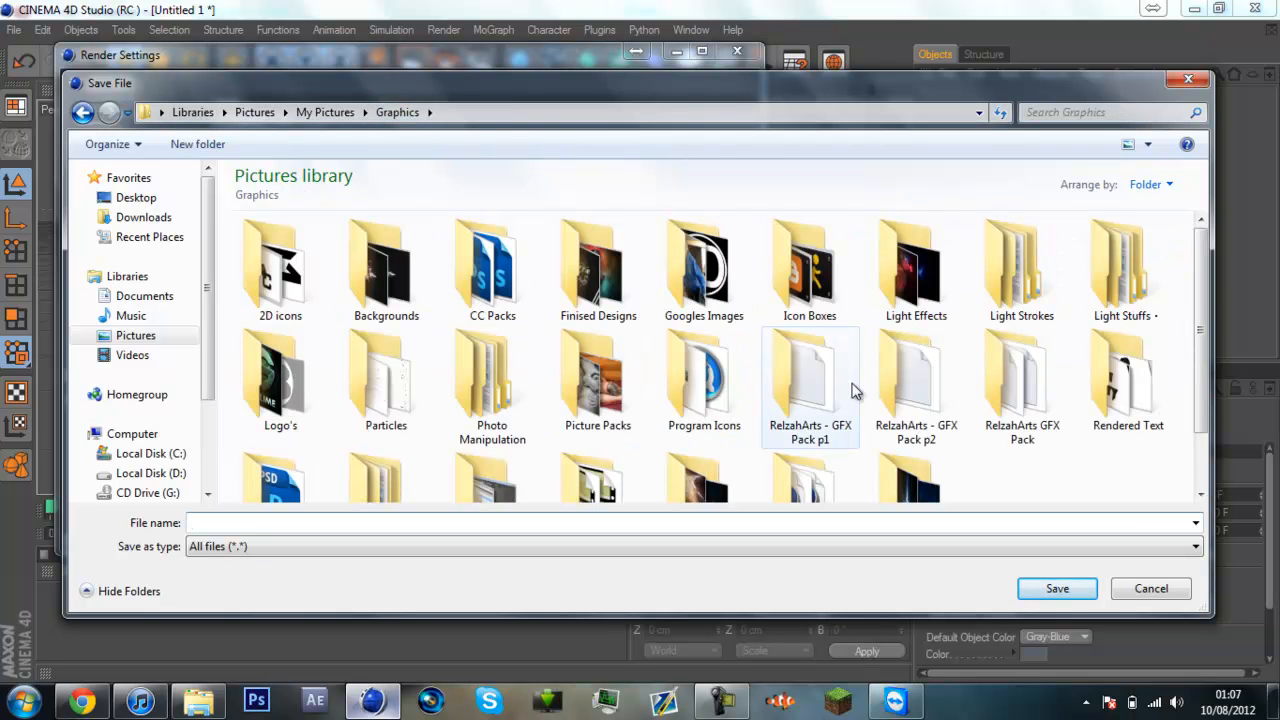
{"action": "double_click", "coordinate": [1125, 375]}
{"action": "left_click", "coordinate": [1150, 589]}
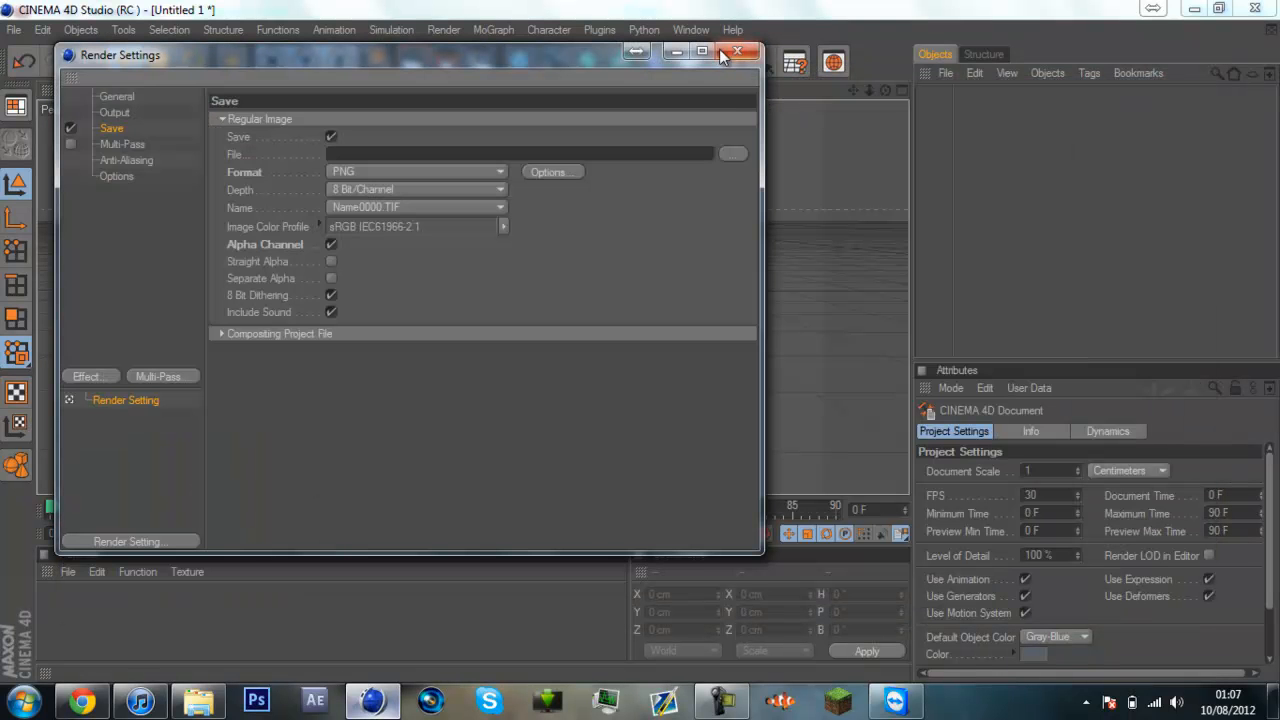
Close the render settings and add a MoText object to the scene
{"action": "left_click", "coordinate": [736, 54]}
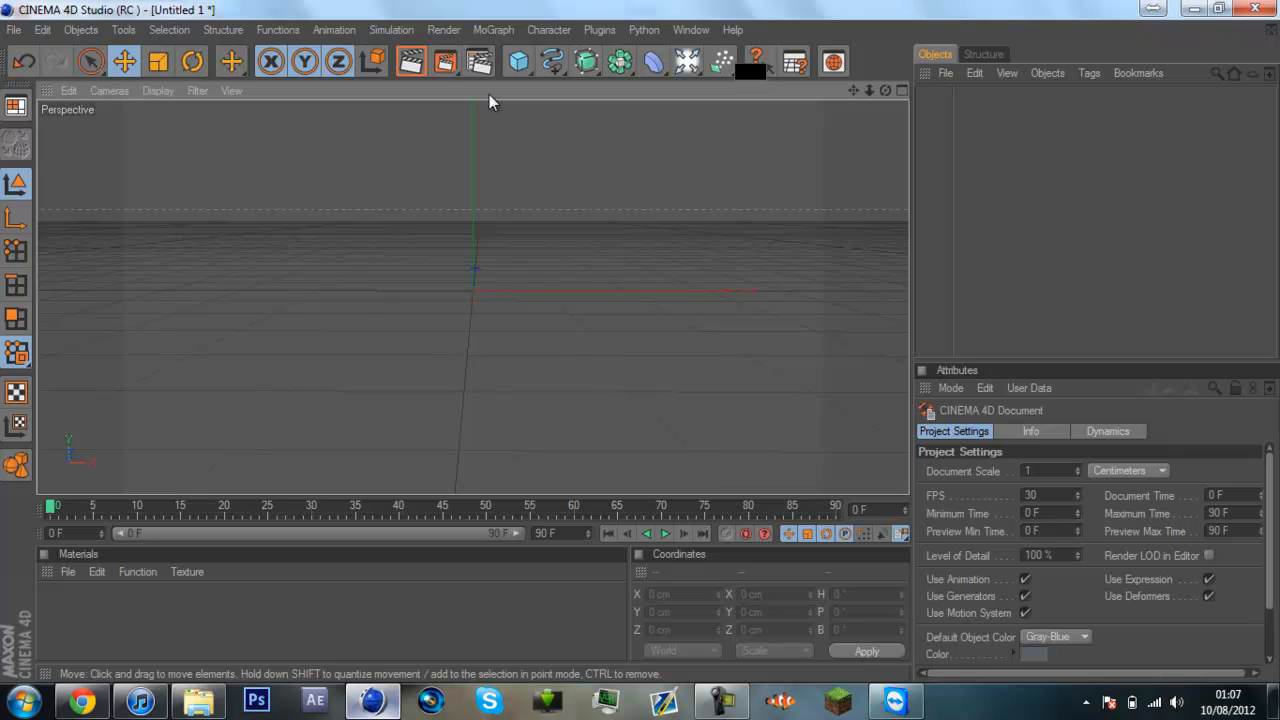
{"action": "left_click", "coordinate": [481, 29]}
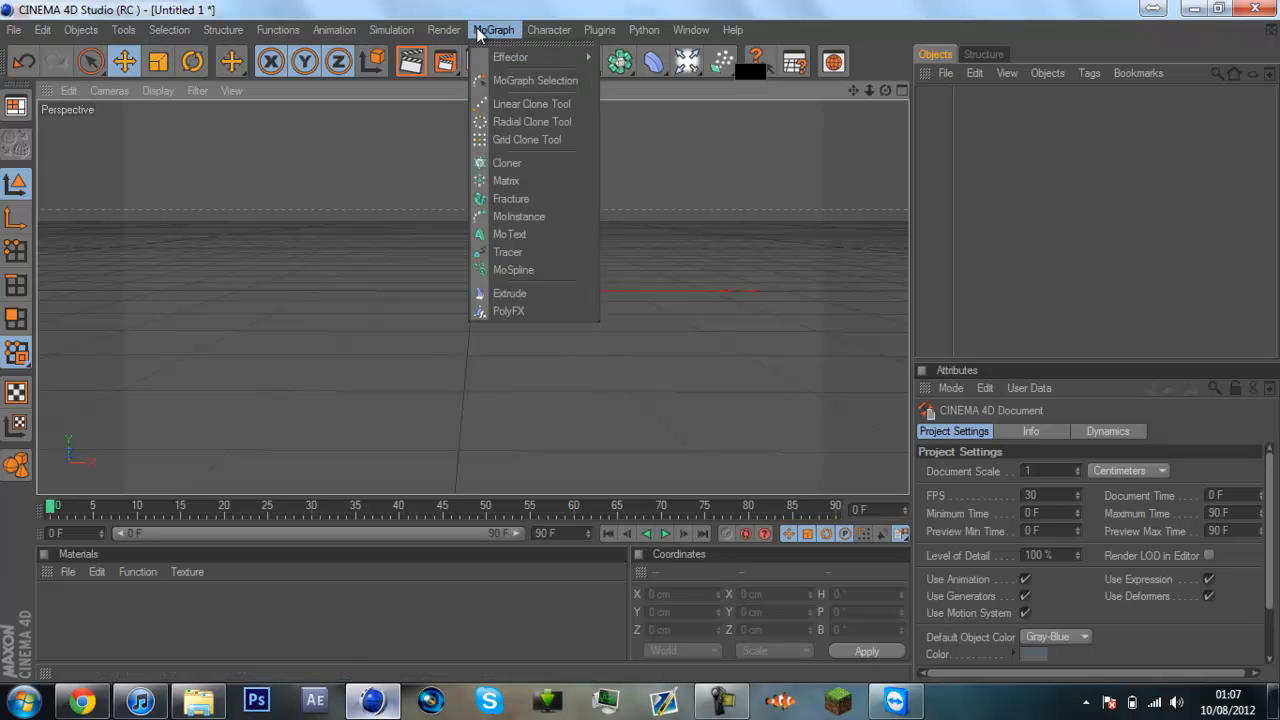
{"action": "left_click", "coordinate": [546, 233]}
Render the active view from a near-frontal angle to preview the 3D text
{"action": "left_click_drag", "start_coordinate": [886, 91], "coordinate": [861, 114]}
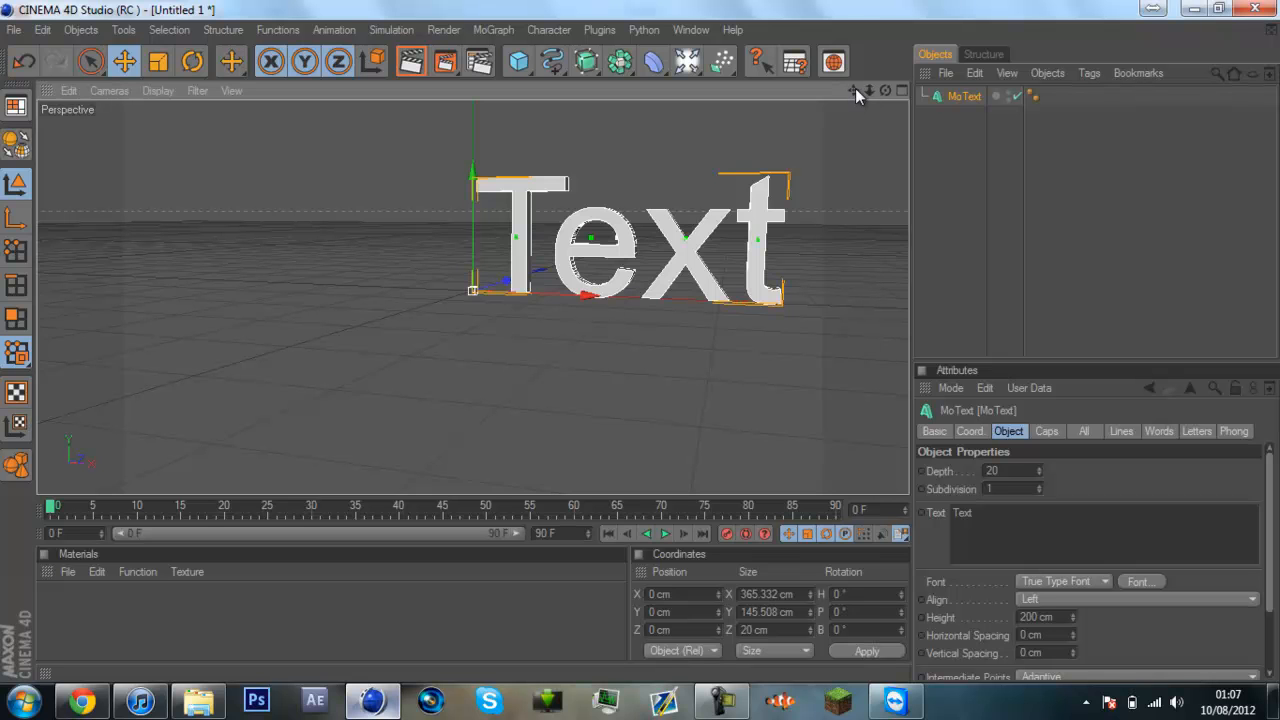
{"action": "left_click_drag", "start_coordinate": [875, 90], "coordinate": [514, 326]}
{"action": "left_click_drag", "start_coordinate": [868, 90], "coordinate": [660, 345]}
{"action": "left_click_drag", "start_coordinate": [887, 88], "coordinate": [644, 70]}
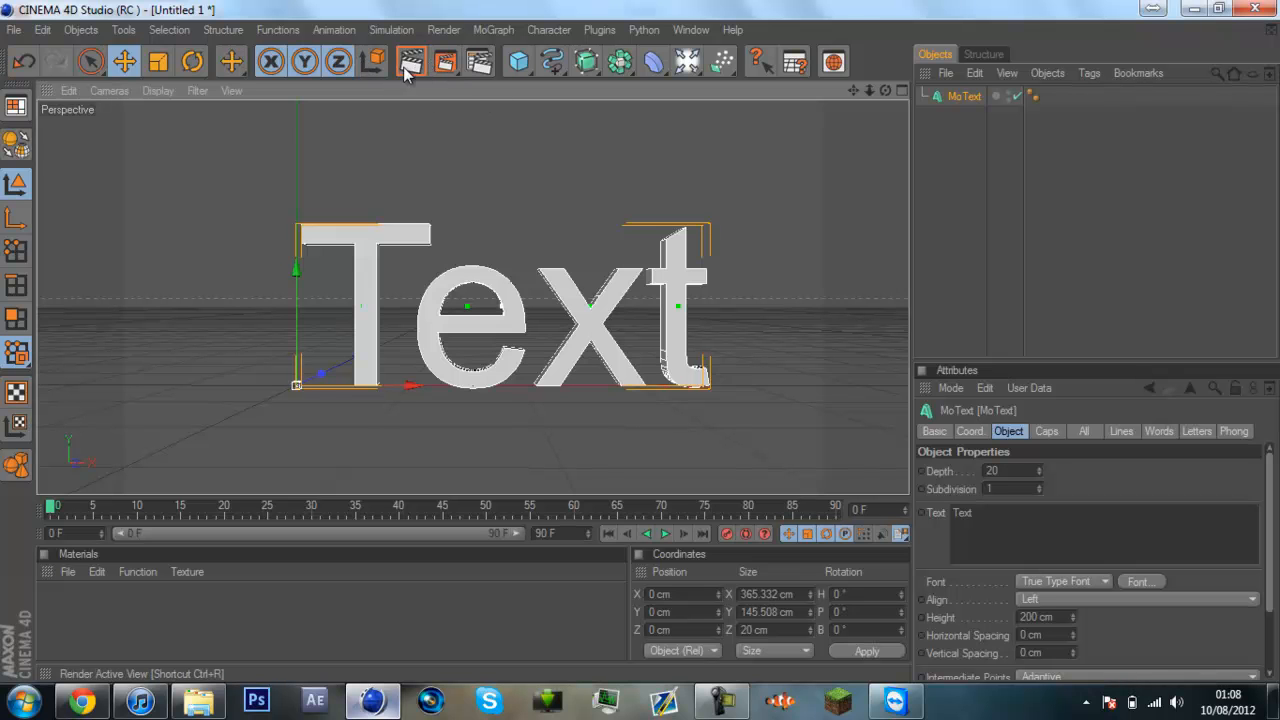
{"action": "left_click", "coordinate": [488, 68]}
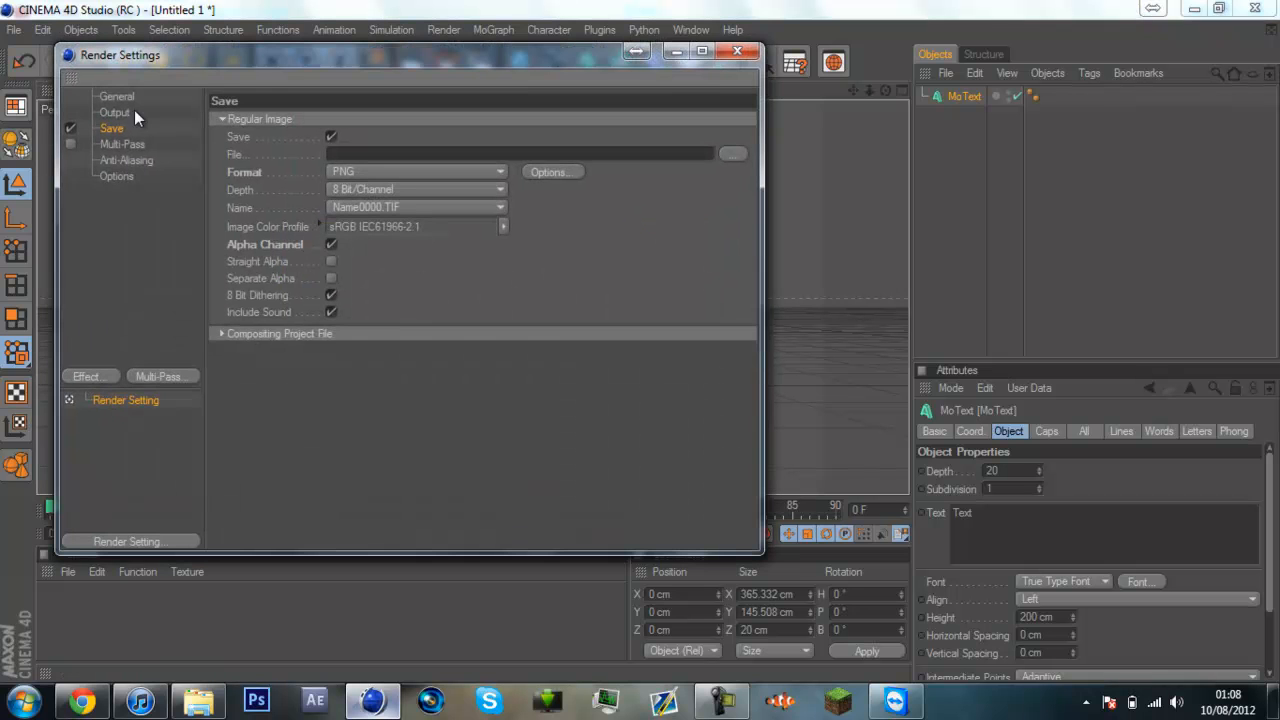
{"action": "left_click", "coordinate": [738, 54]}
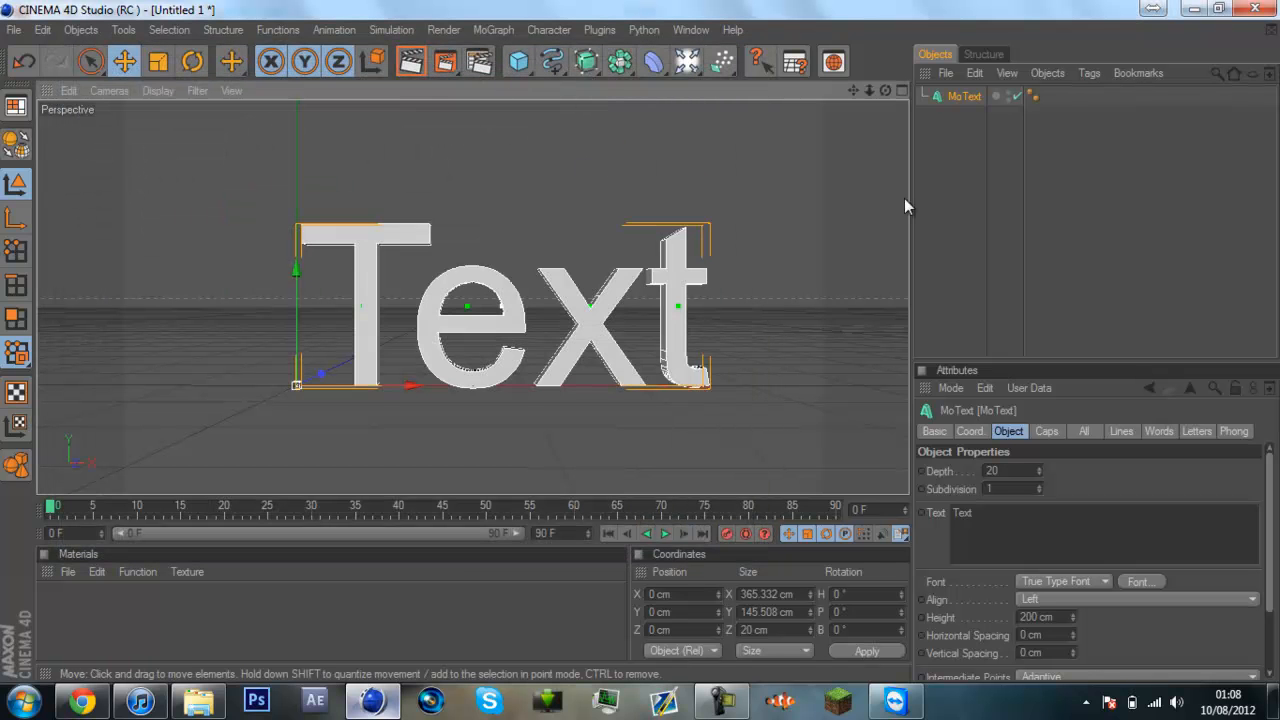
{"action": "left_click", "coordinate": [410, 61]}
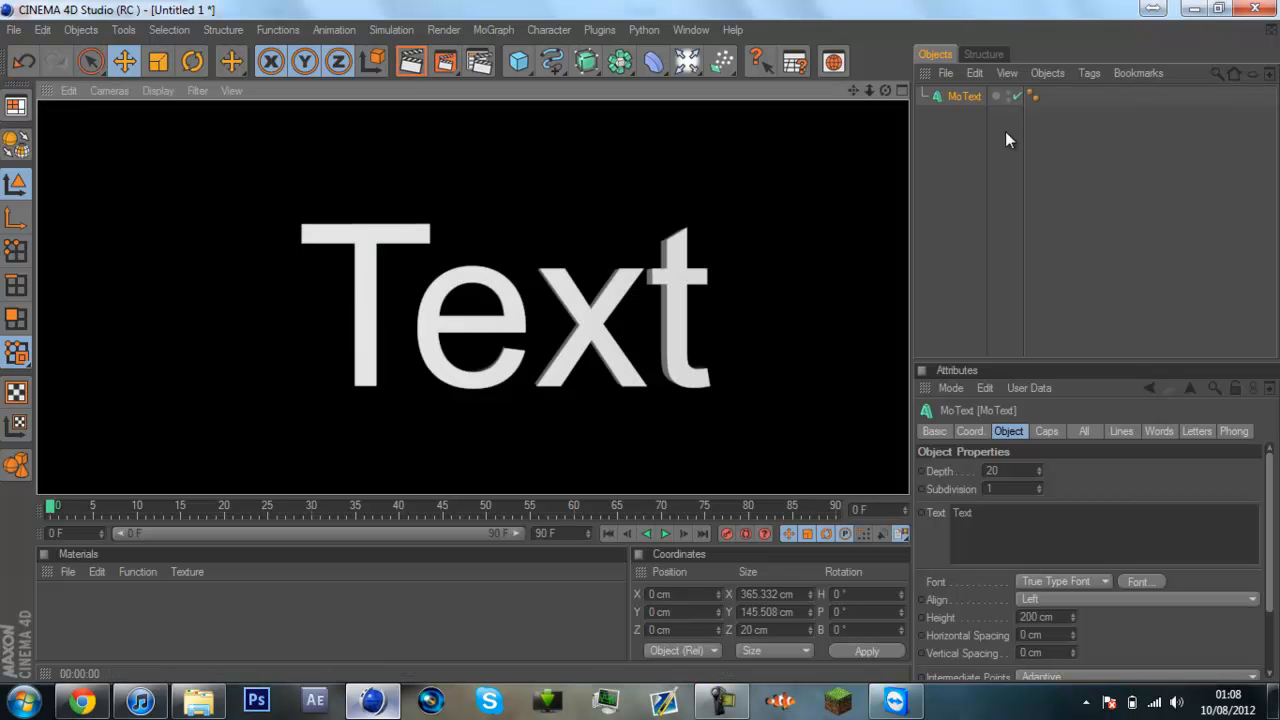
Change the MoText object's wording to "Test" and reselect the object
{"action": "left_click", "coordinate": [997, 510]}
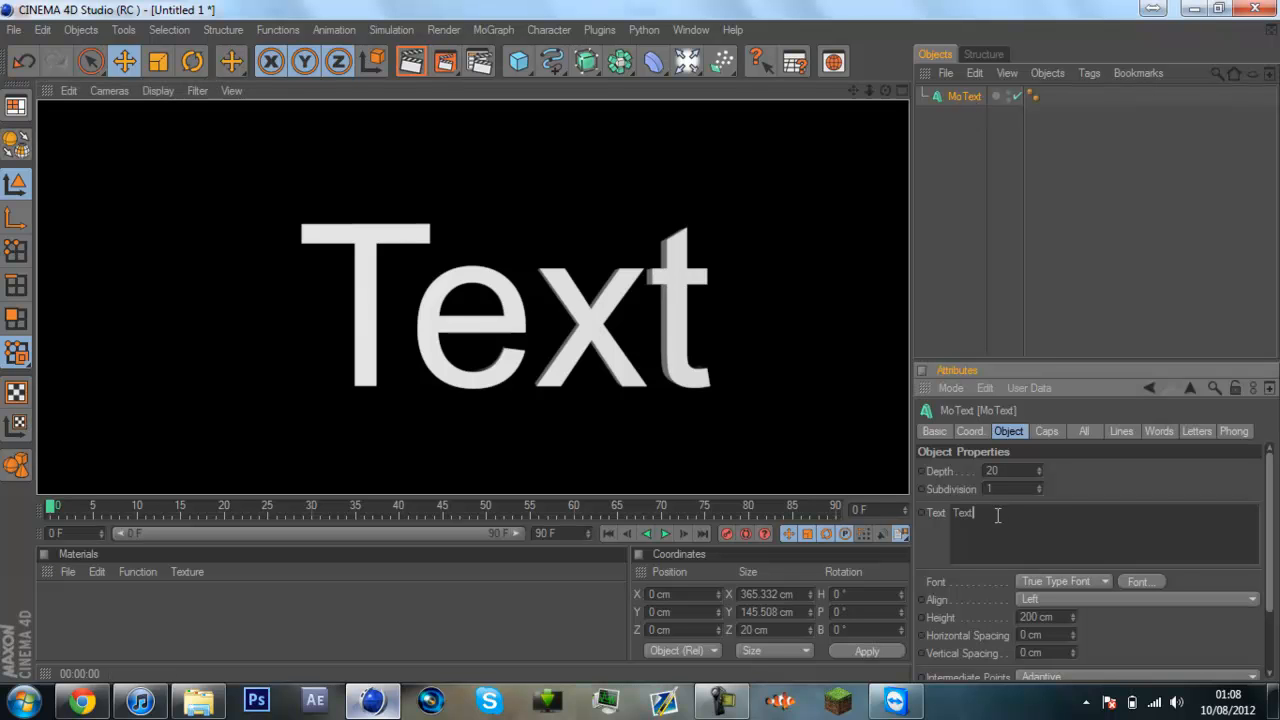
{"action": "key", "text": "ctrl+a"}
{"action": "type", "text": "Test"}
{"action": "left_click", "coordinate": [1077, 148]}
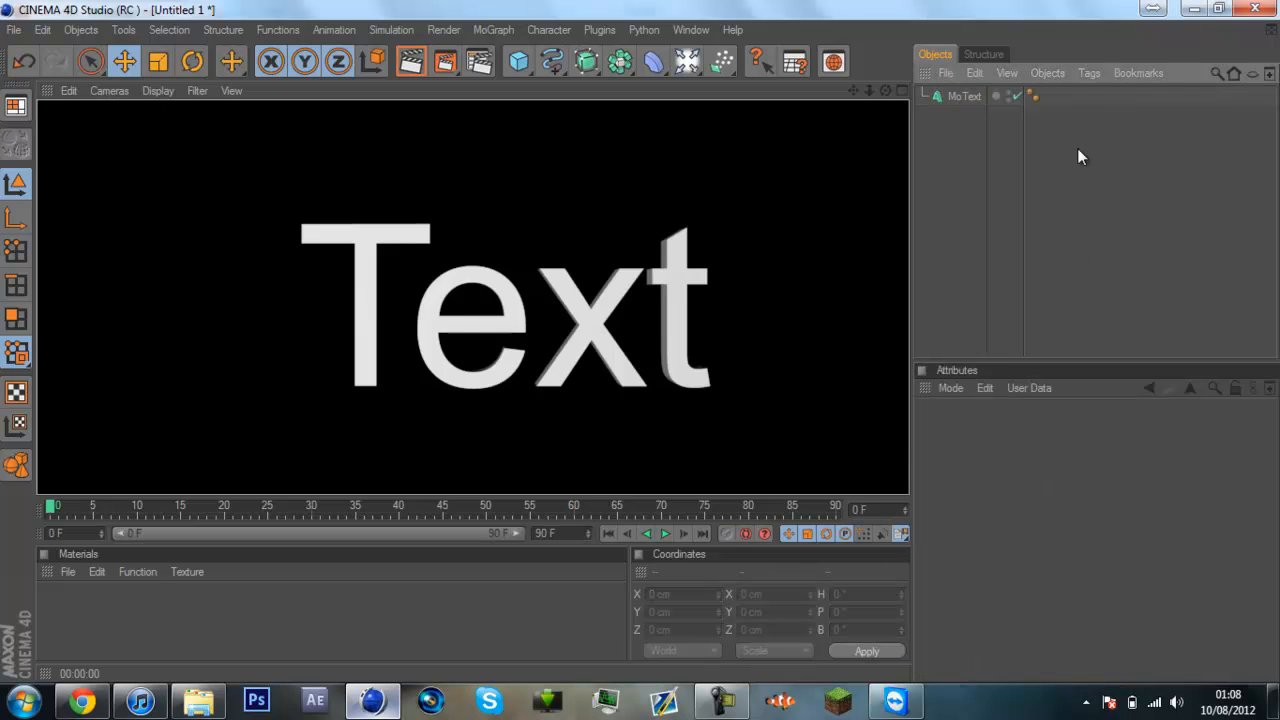
{"action": "left_click", "coordinate": [953, 96]}
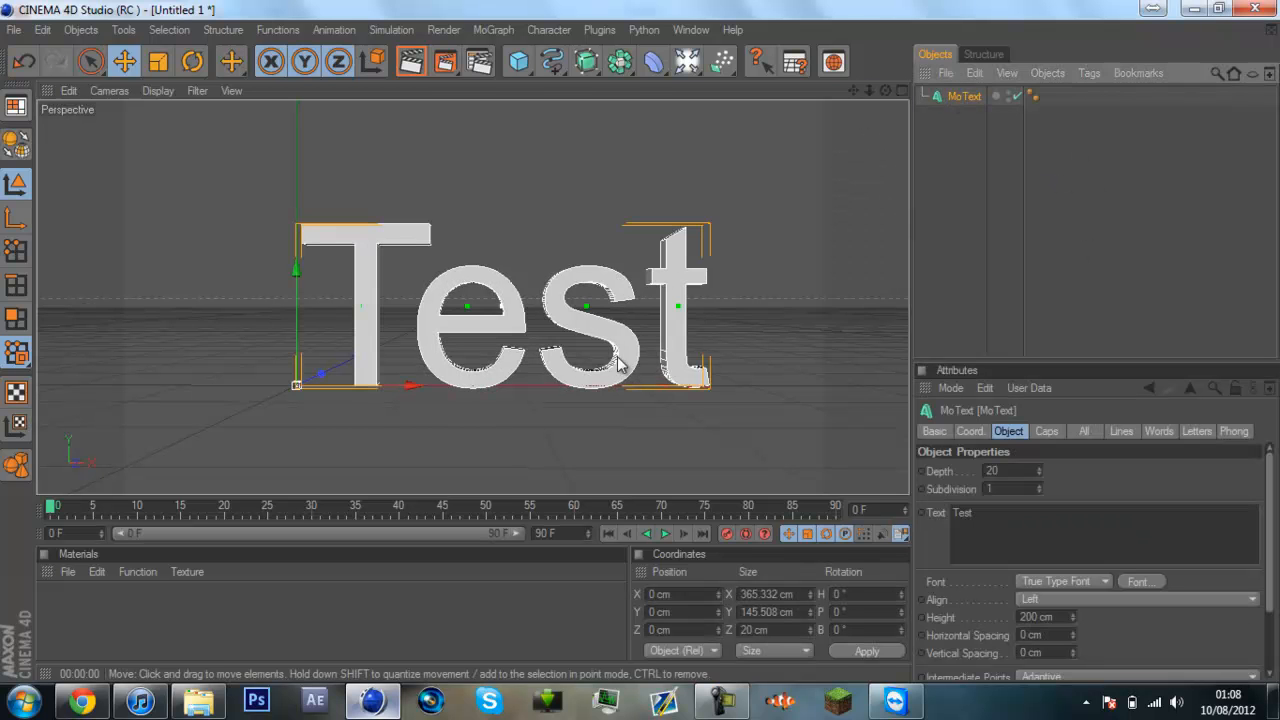
Examine the MoText object's Object, Caps, All and Phong settings
{"action": "left_click_drag", "start_coordinate": [620, 330], "coordinate": [642, 352]}
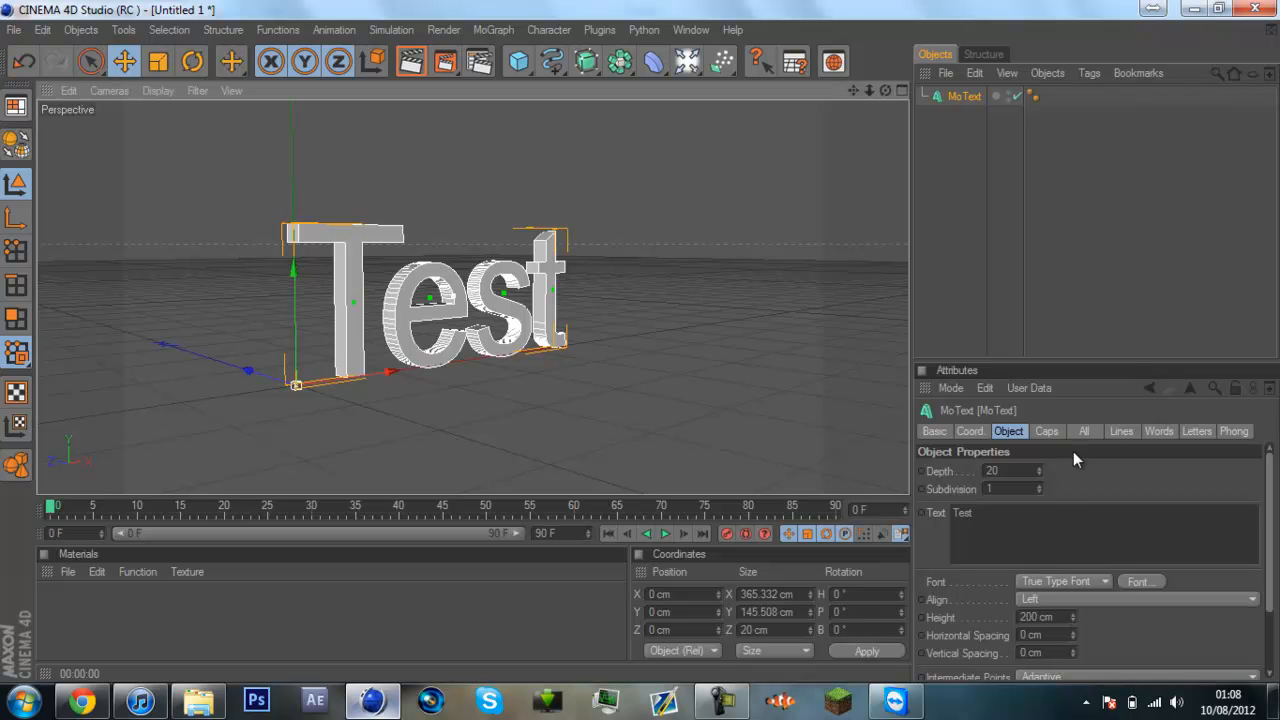
{"action": "scroll", "coordinate": [1094, 616], "scroll_direction": "down", "scroll_amount": 3}
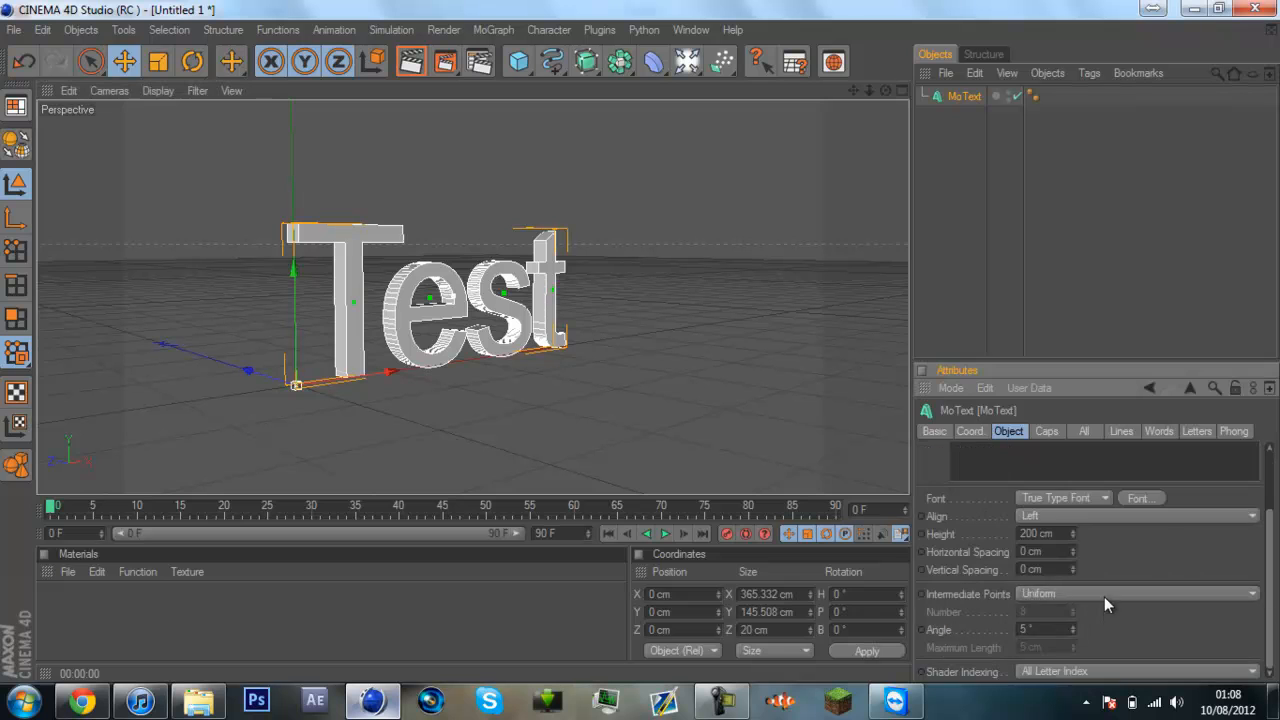
{"action": "left_click", "coordinate": [1046, 431]}
{"action": "left_click", "coordinate": [1083, 431]}
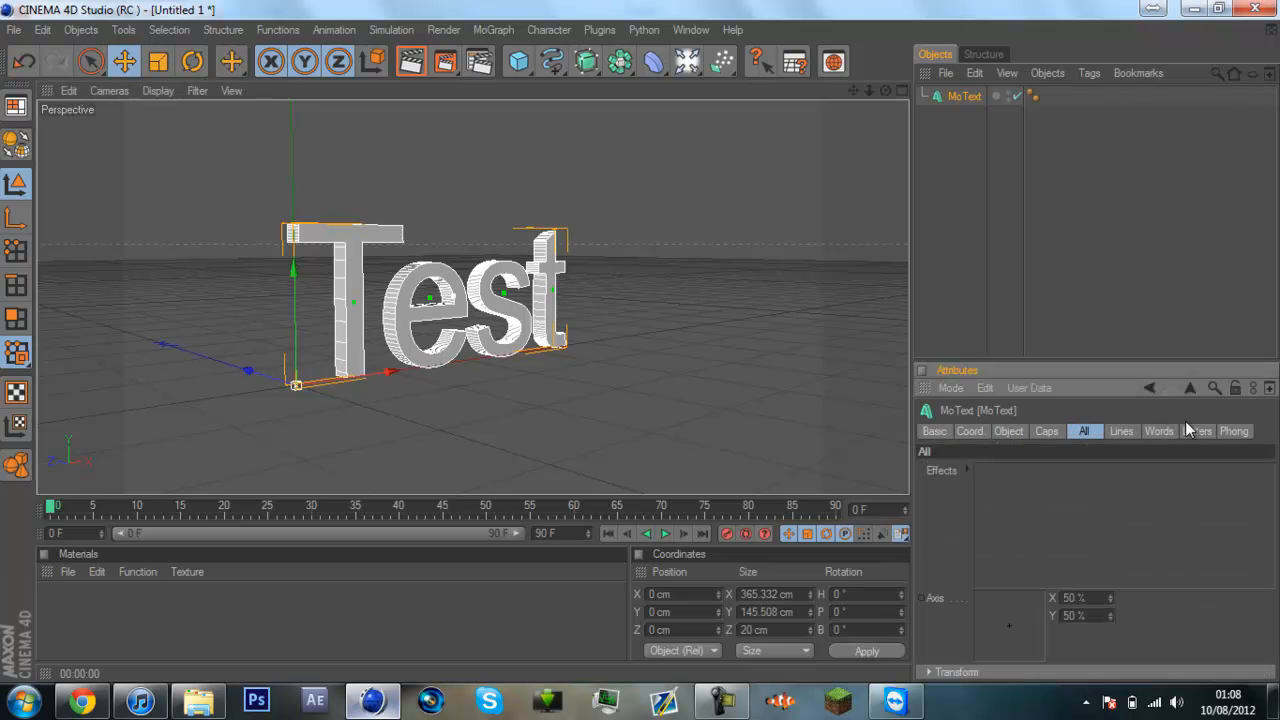
{"action": "left_click", "coordinate": [1233, 431]}
{"action": "left_click", "coordinate": [1008, 431]}
{"action": "left_click", "coordinate": [1046, 431]}
{"action": "left_click", "coordinate": [1008, 431]}
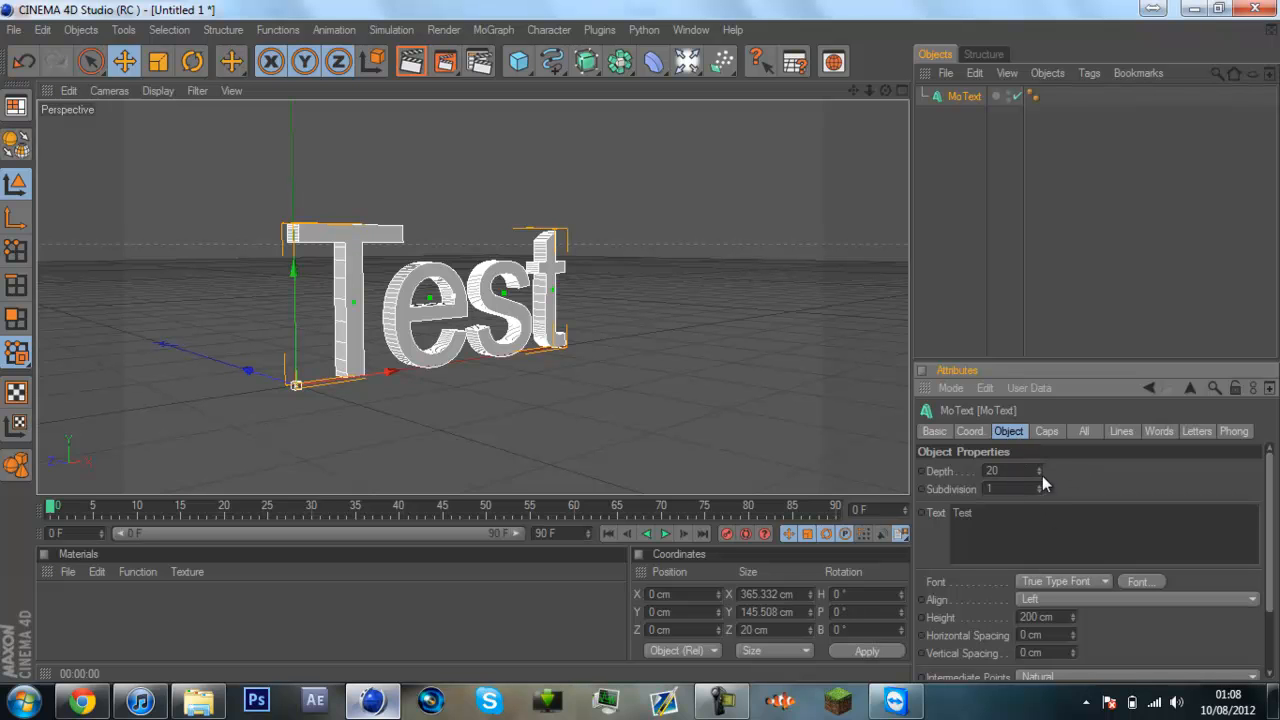
Try a text depth of 234 with a preview render, and settle on a depth of 39
{"action": "mouse_move", "coordinate": [1040, 471]}
{"action": "left_mouse_down"}
{"action": "mouse_move", "coordinate": [1040, 455]}
{"action": "mouse_move", "coordinate": [1037, 467]}
{"action": "left_mouse_up"}
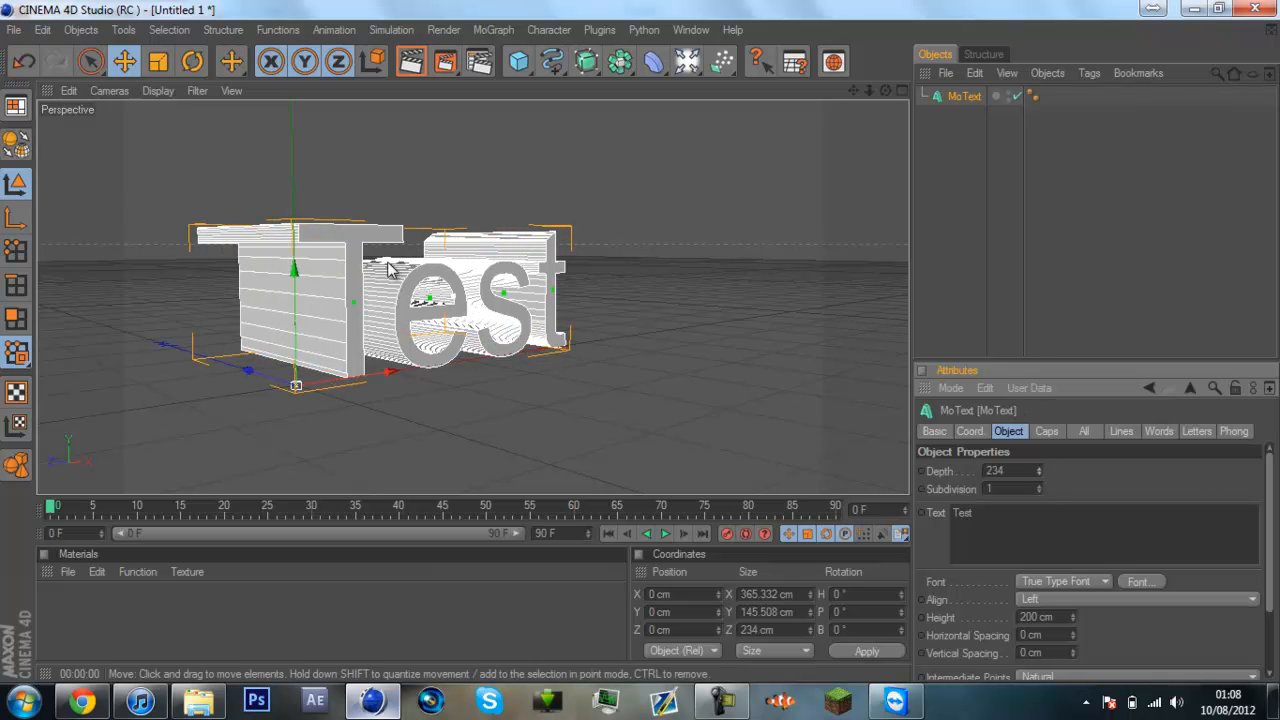
{"action": "left_click", "coordinate": [410, 62]}
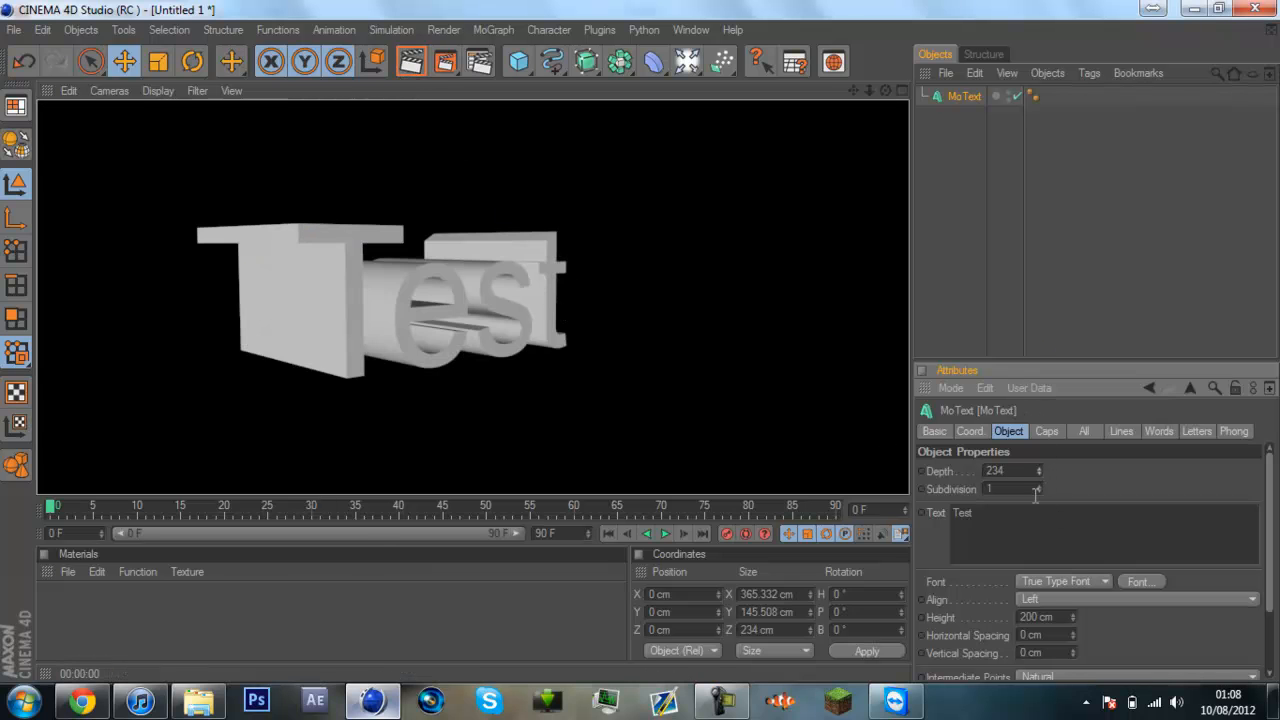
{"action": "mouse_move", "coordinate": [1038, 470]}
{"action": "left_mouse_down"}
{"action": "mouse_move", "coordinate": [1030, 494]}
{"action": "mouse_move", "coordinate": [1046, 463]}
{"action": "left_mouse_up"}
{"action": "left_click_drag", "start_coordinate": [885, 91], "coordinate": [5, 372]}
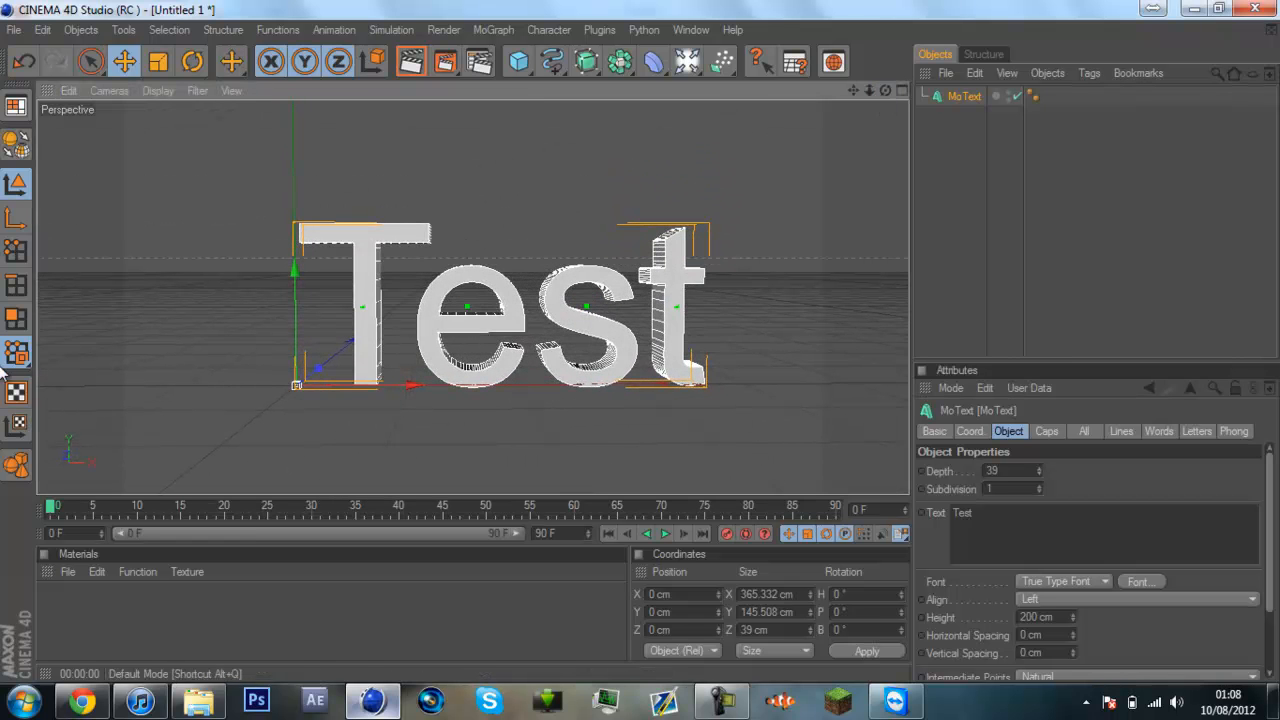
Create a new material and set its color to cyan with R 19, G 255, B 255
{"action": "double_click", "coordinate": [148, 616]}
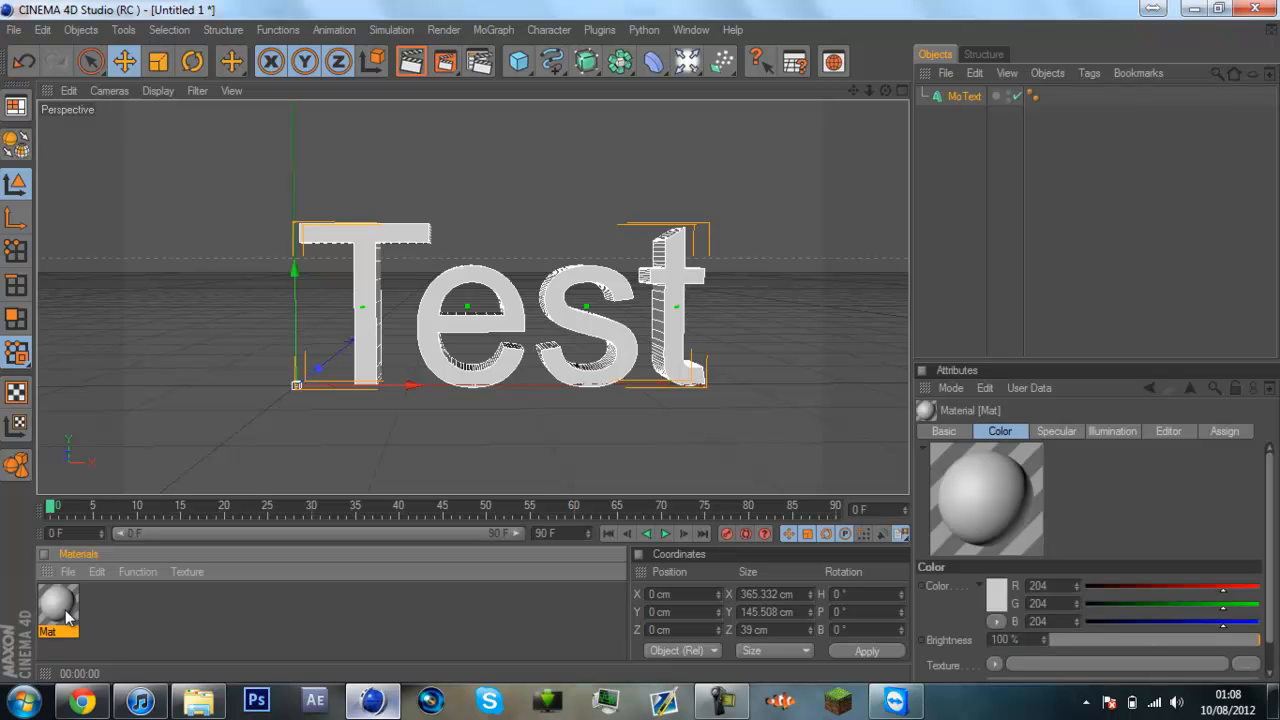
{"action": "double_click", "coordinate": [58, 606]}
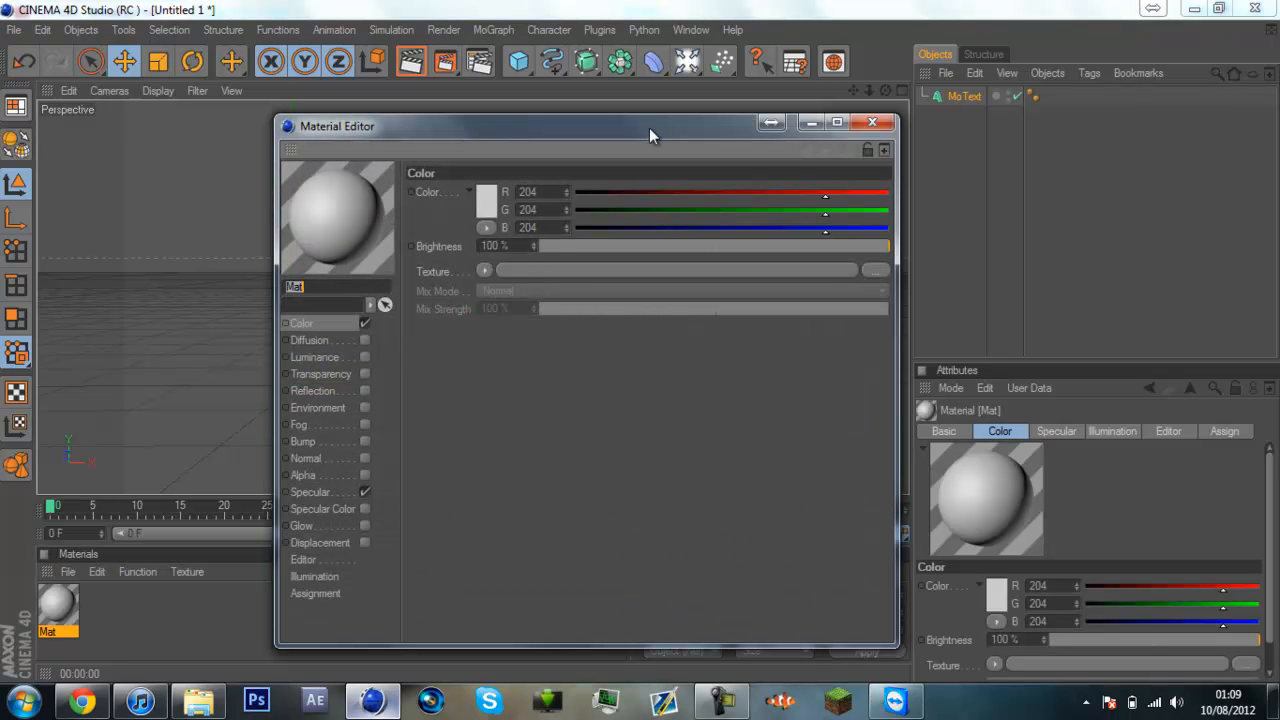
{"action": "left_click_drag", "start_coordinate": [649, 131], "coordinate": [546, 69]}
{"action": "left_click", "coordinate": [544, 130]}
{"action": "left_click", "coordinate": [579, 165]}
{"action": "left_click", "coordinate": [557, 148]}
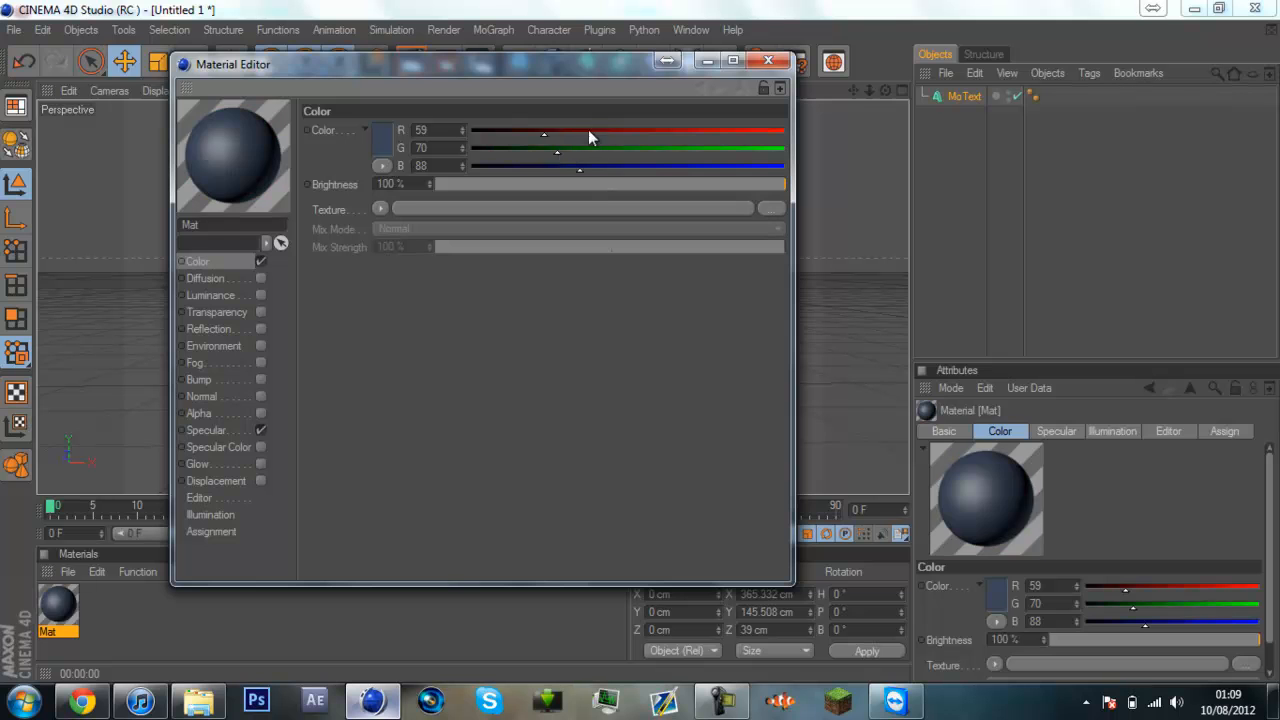
{"action": "left_click", "coordinate": [530, 130]}
{"action": "left_click", "coordinate": [784, 148]}
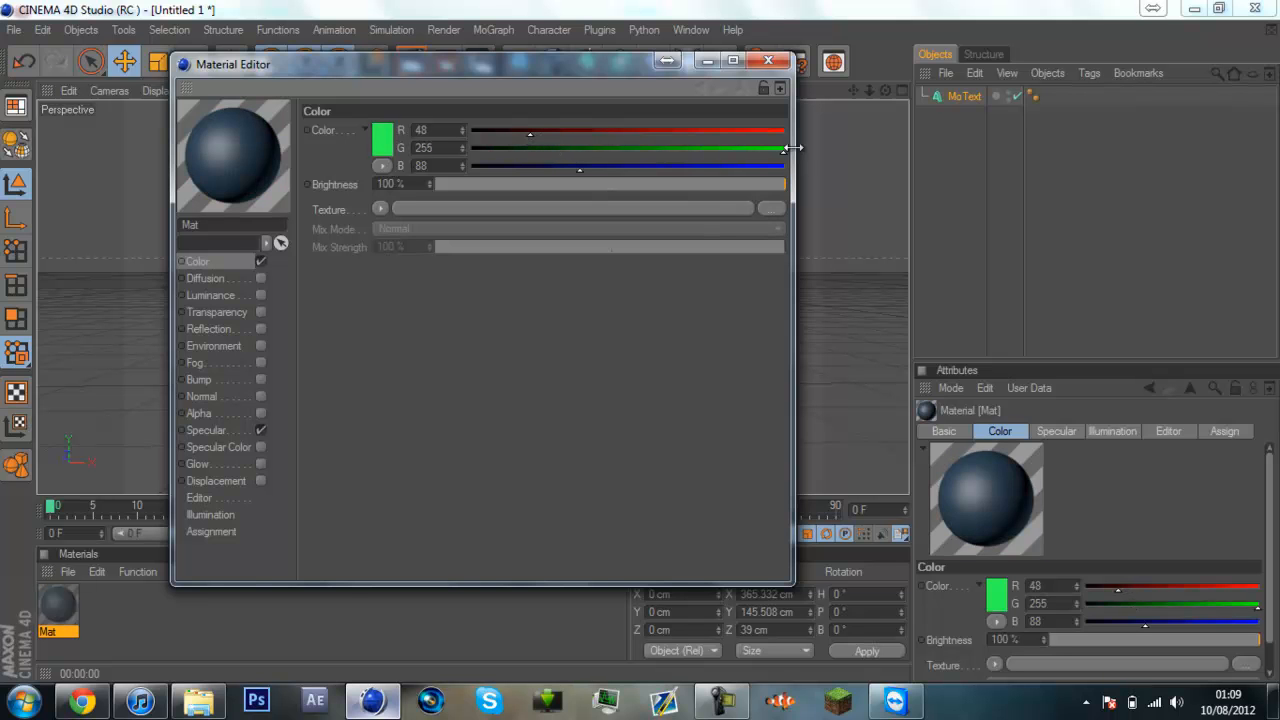
{"action": "left_click", "coordinate": [780, 166]}
{"action": "left_click", "coordinate": [507, 130]}
{"action": "left_click", "coordinate": [495, 130]}
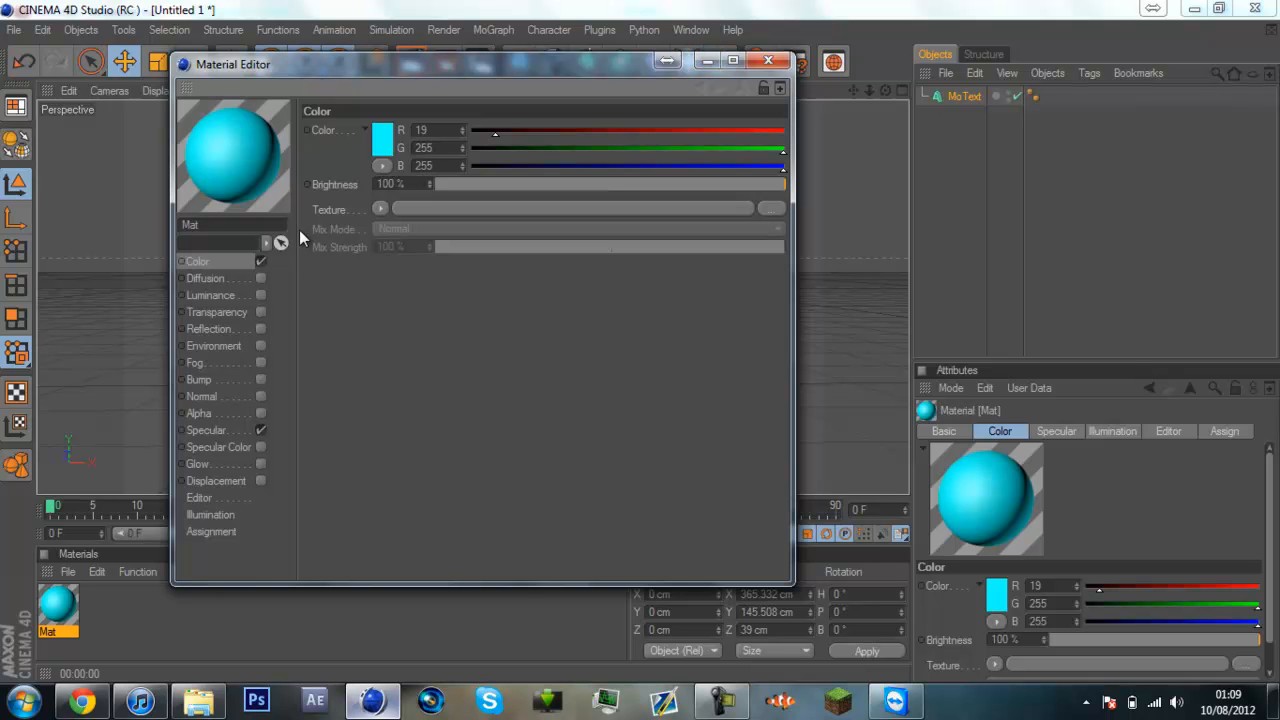
Turn on the cyan material's reflection and set its brightness to 14%
{"action": "left_click", "coordinate": [261, 329]}
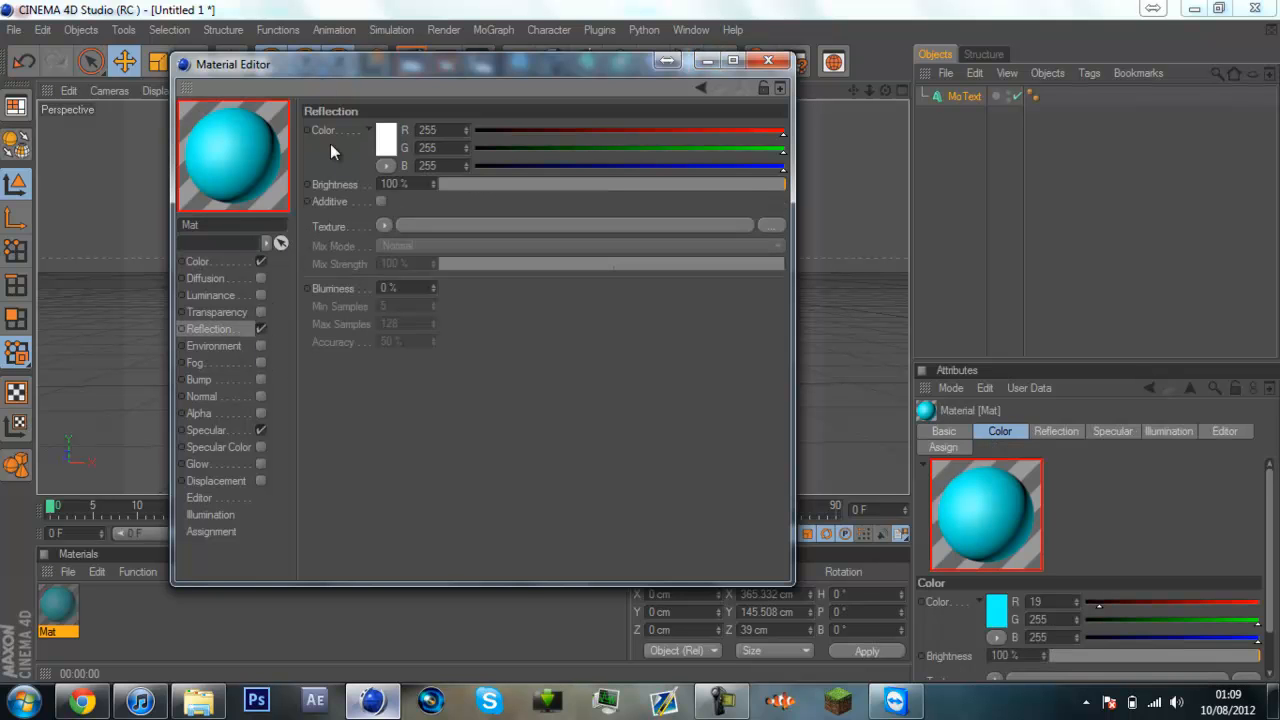
{"action": "left_click", "coordinate": [591, 185]}
{"action": "mouse_move", "coordinate": [589, 187]}
{"action": "left_mouse_down"}
{"action": "mouse_move", "coordinate": [494, 197]}
{"action": "mouse_move", "coordinate": [503, 180]}
{"action": "mouse_move", "coordinate": [476, 179]}
{"action": "mouse_move", "coordinate": [489, 182]}
{"action": "left_mouse_up"}
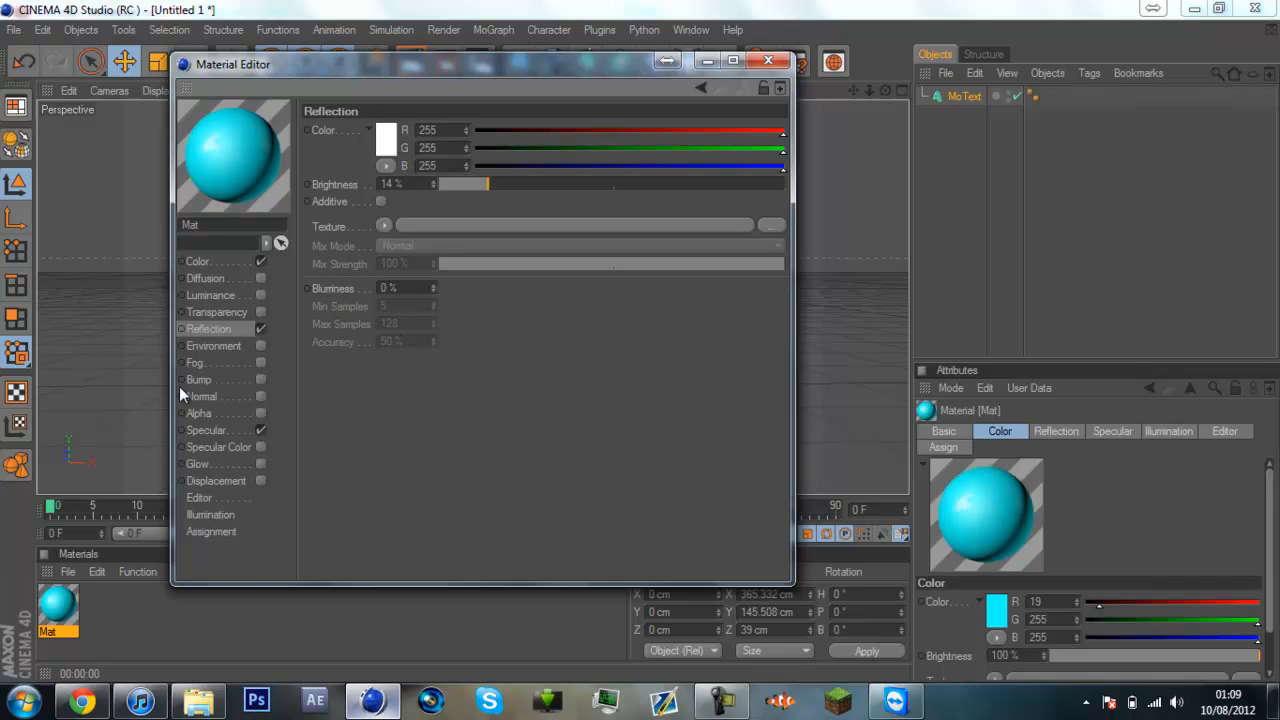
Turn on the cyan material's luminance, reduce it to a low brightness and close the material's settings
{"action": "left_click", "coordinate": [229, 296]}
{"action": "left_click", "coordinate": [262, 295]}
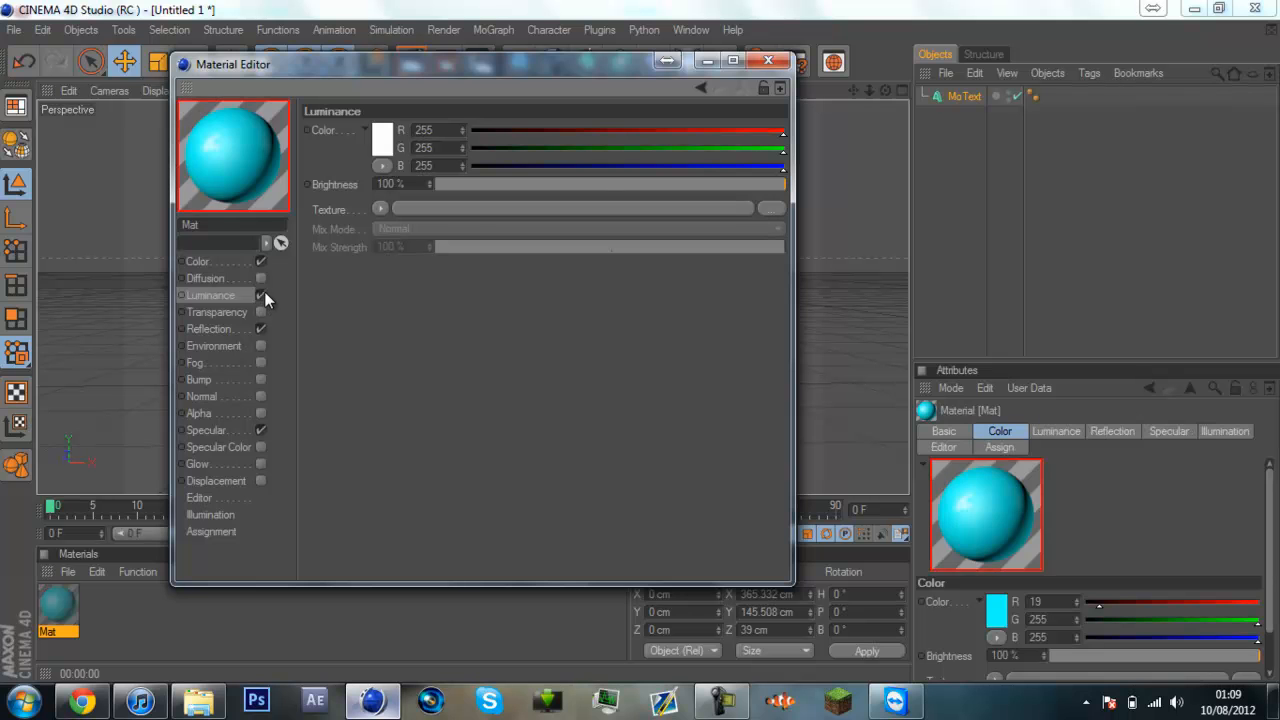
{"action": "left_click", "coordinate": [497, 184]}
{"action": "left_click_drag", "start_coordinate": [497, 183], "coordinate": [464, 184]}
{"action": "left_click", "coordinate": [767, 61]}
Apply the cyan material to the "Test" text and render a preview
{"action": "left_click_drag", "start_coordinate": [58, 605], "coordinate": [660, 233]}
{"action": "left_click", "coordinate": [410, 61]}
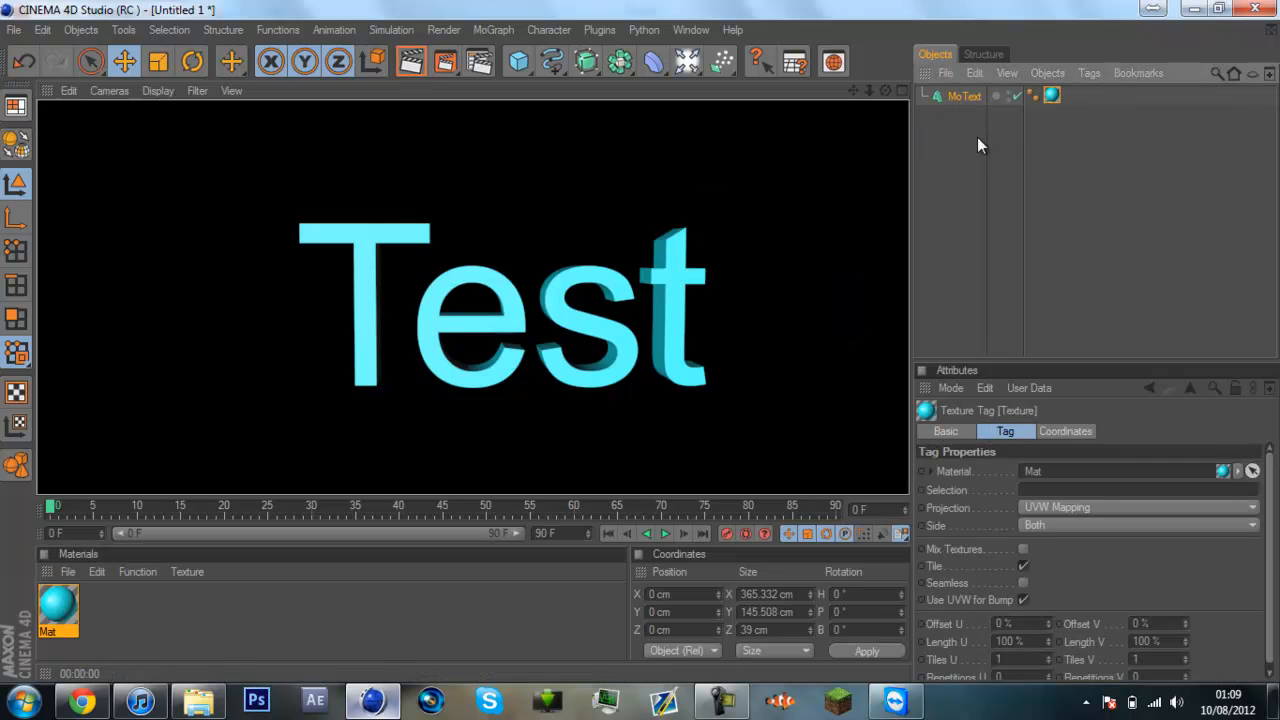
{"action": "left_click", "coordinate": [957, 183]}
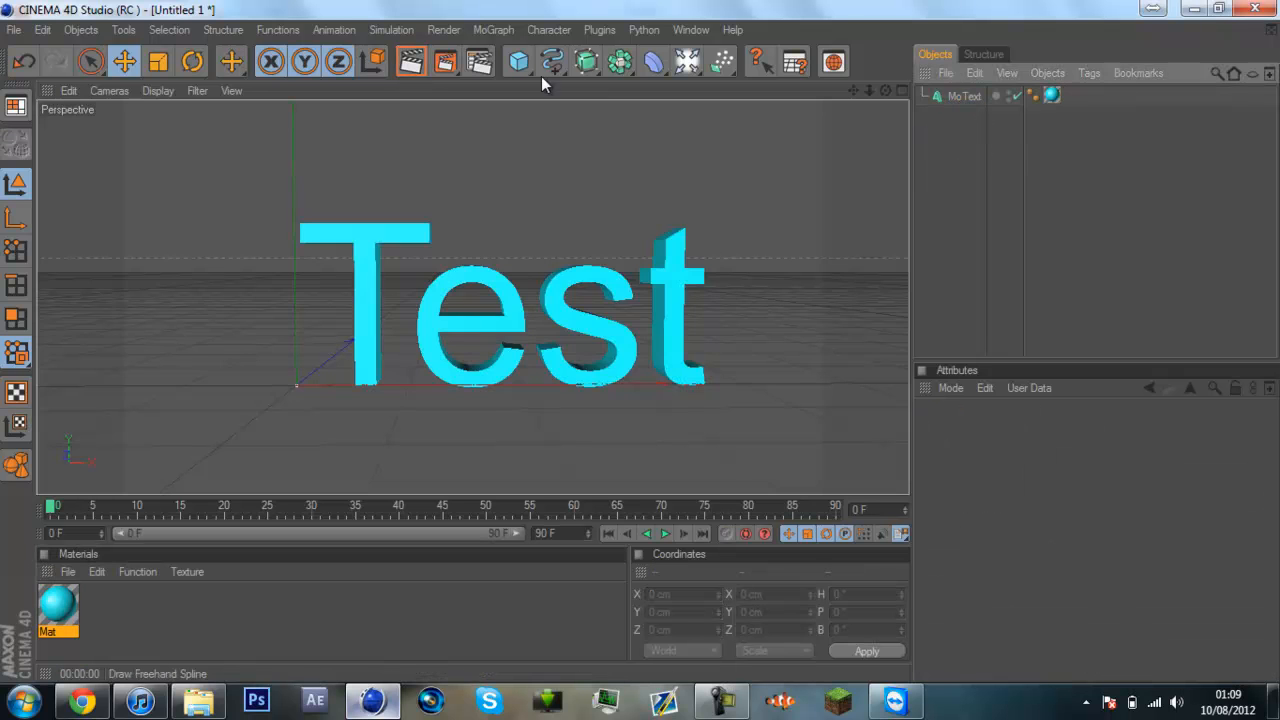
Try the basic preset material Sky 001 on the MoText object with a preview render, and delete its texture tag
{"action": "left_click", "coordinate": [68, 571]}
{"action": "mouse_move", "coordinate": [124, 513]}
{"action": "mouse_move", "coordinate": [285, 528]}
{"action": "mouse_move", "coordinate": [353, 532]}
{"action": "mouse_move", "coordinate": [420, 545]}
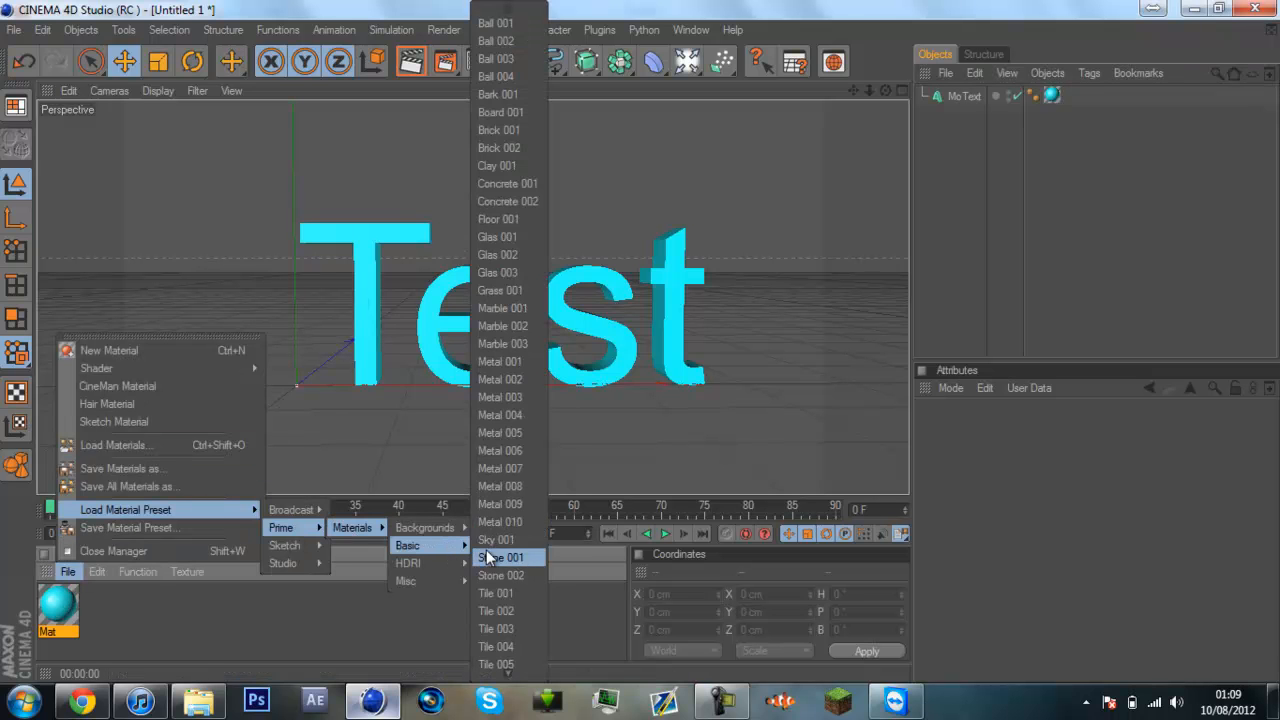
{"action": "left_click", "coordinate": [505, 472]}
{"action": "left_click_drag", "start_coordinate": [61, 622], "coordinate": [970, 100]}
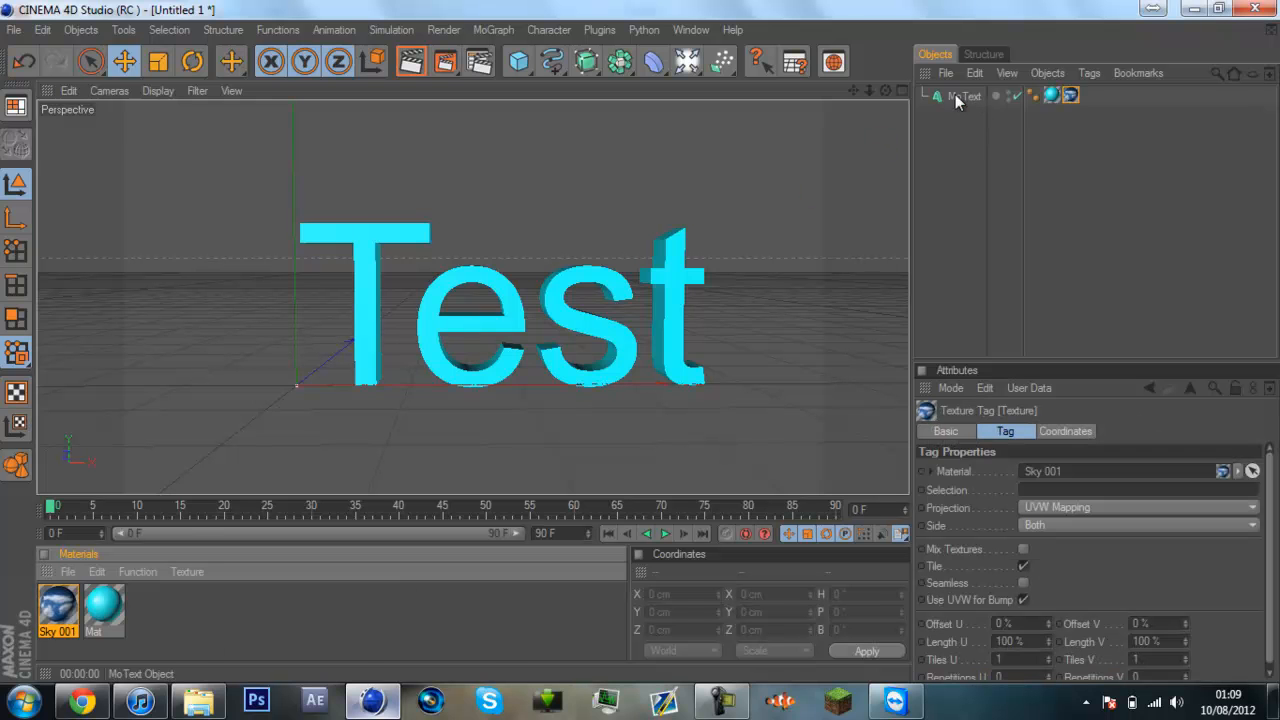
{"action": "left_click", "coordinate": [411, 61]}
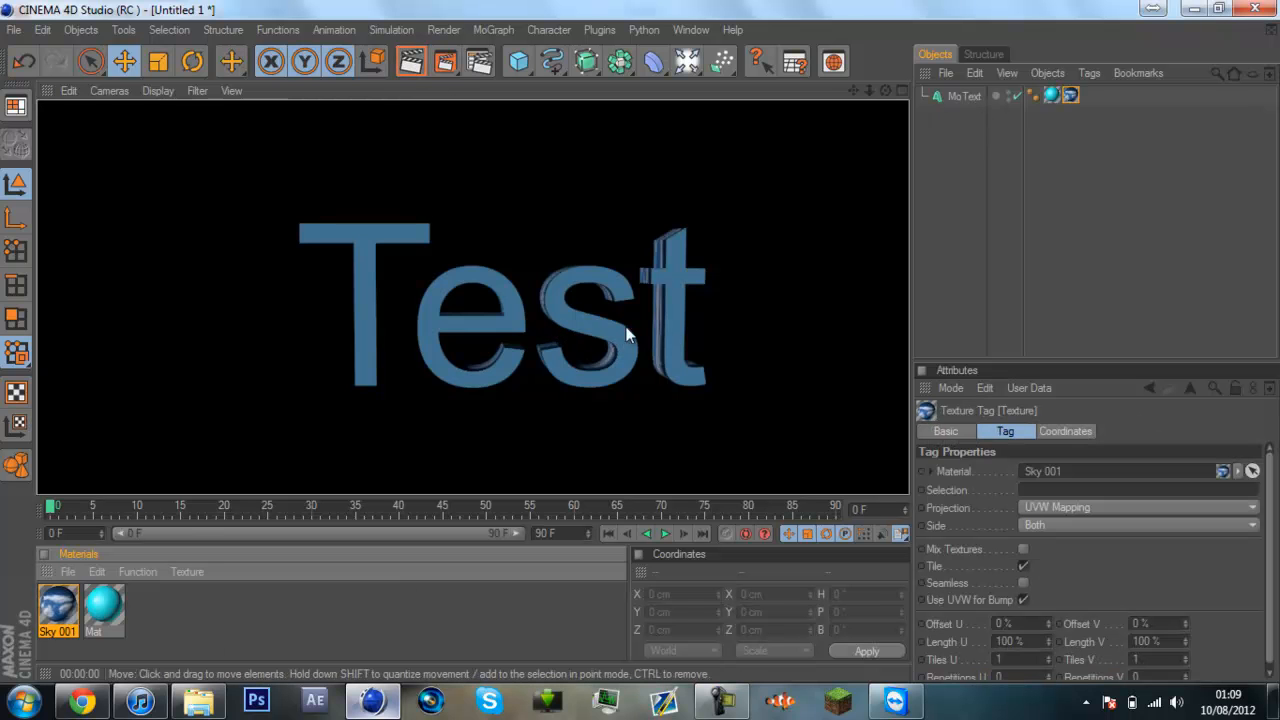
{"action": "left_click", "coordinate": [1051, 133]}
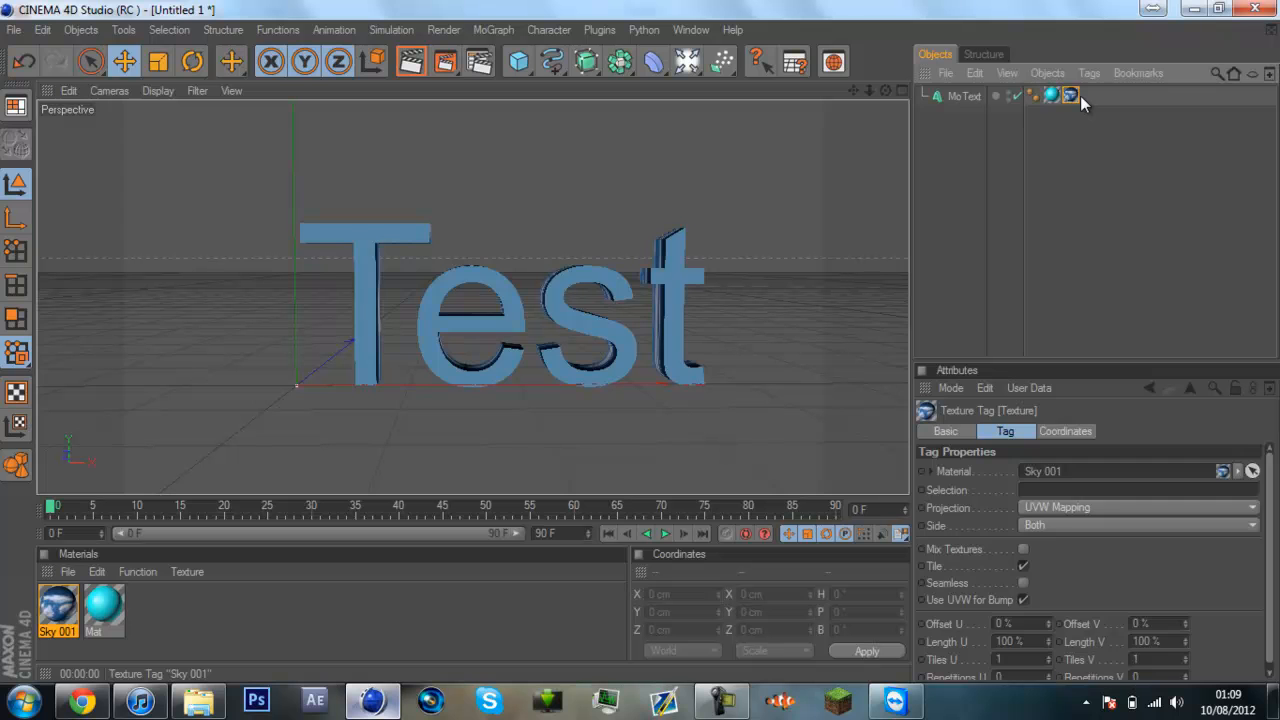
{"action": "key", "text": "Delete"}
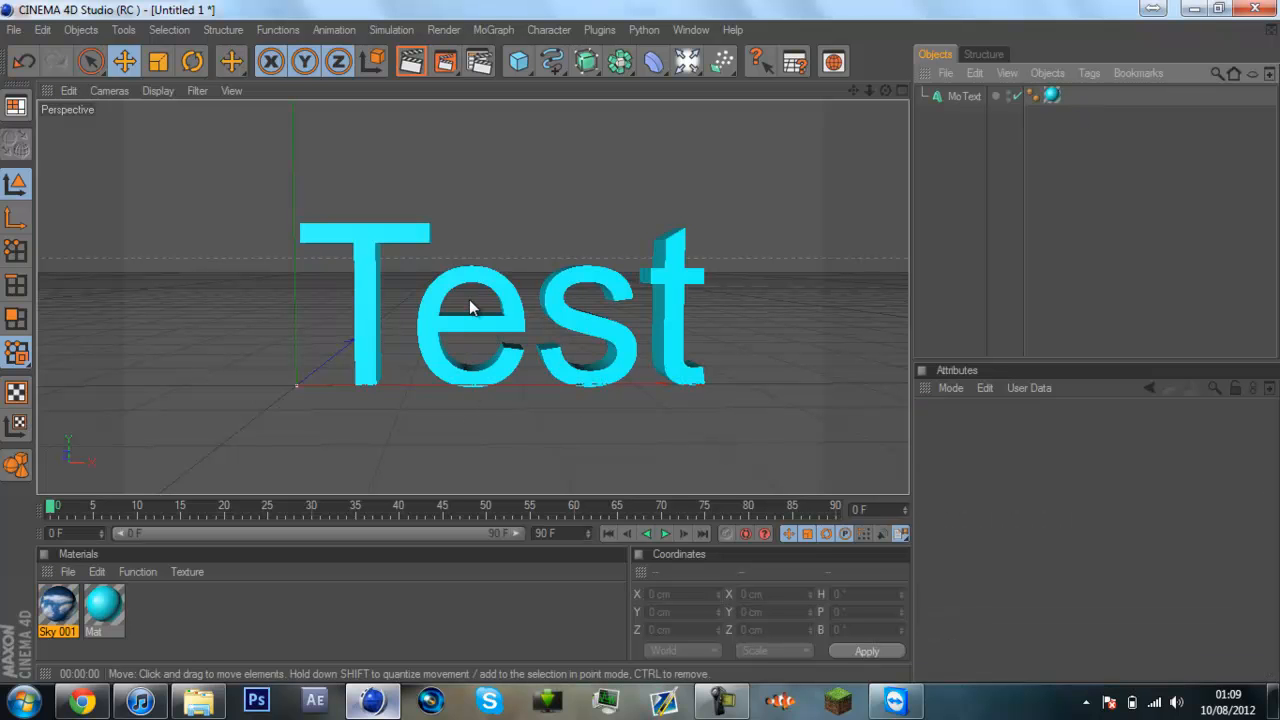
Rotate the MoText object to a bank (B) angle of about -1080.6°
{"action": "left_click", "coordinate": [90, 61]}
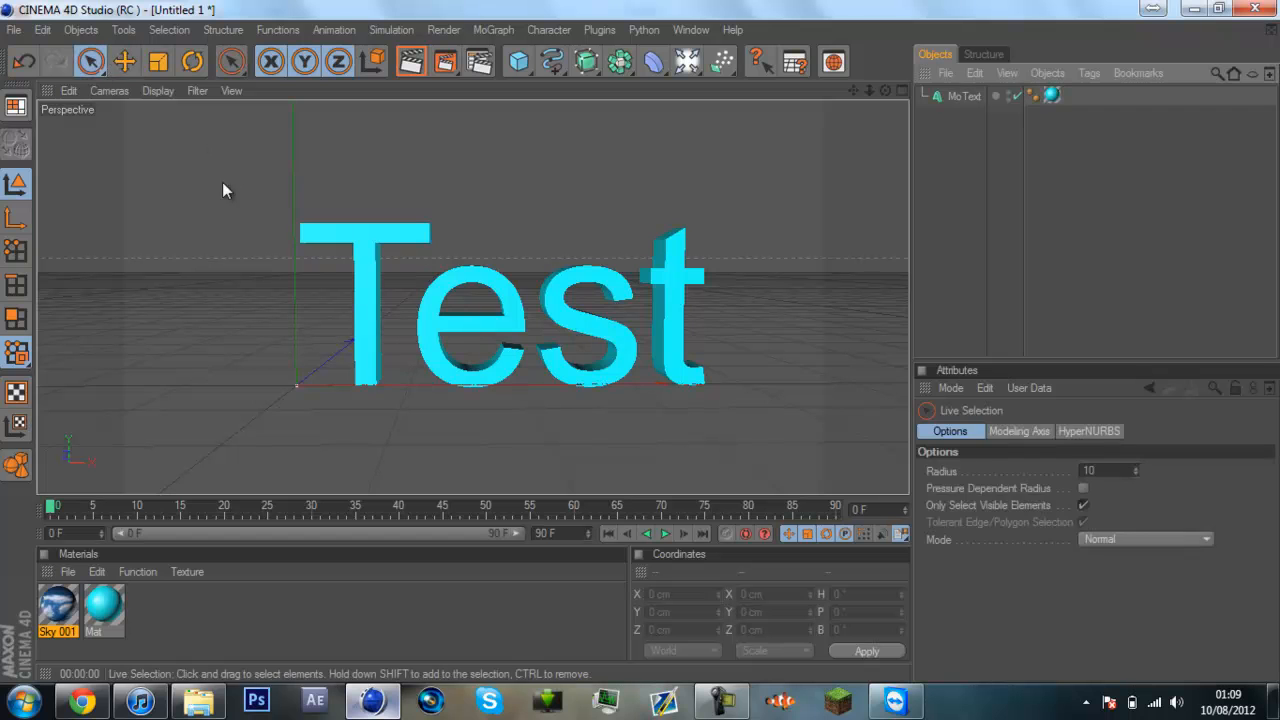
{"action": "left_click", "coordinate": [124, 61]}
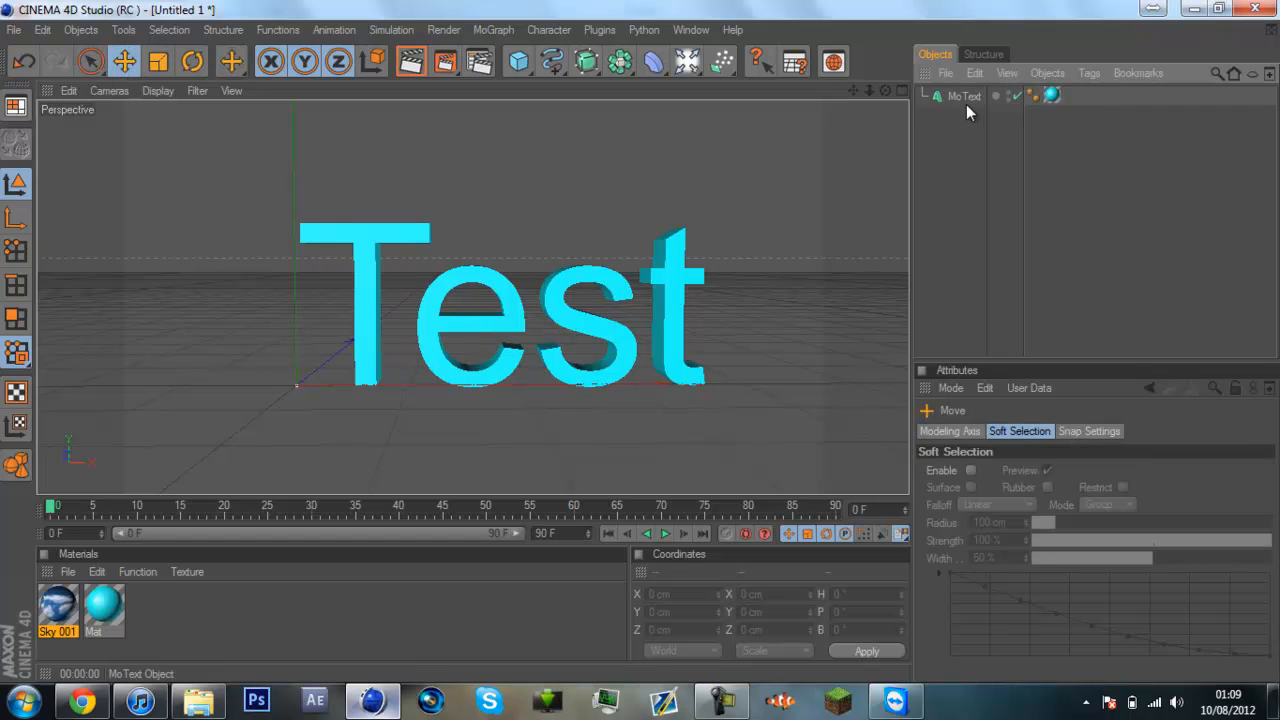
{"action": "left_click", "coordinate": [963, 96]}
{"action": "left_click", "coordinate": [90, 61]}
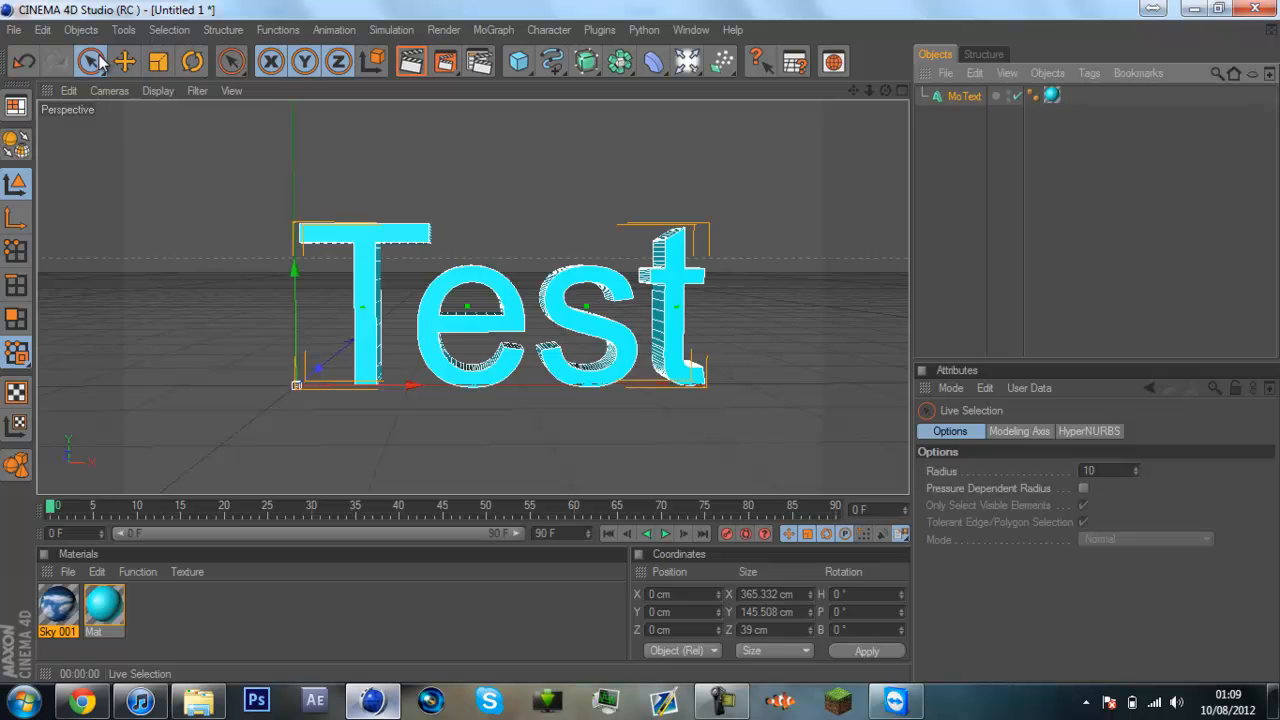
{"action": "left_click", "coordinate": [126, 62]}
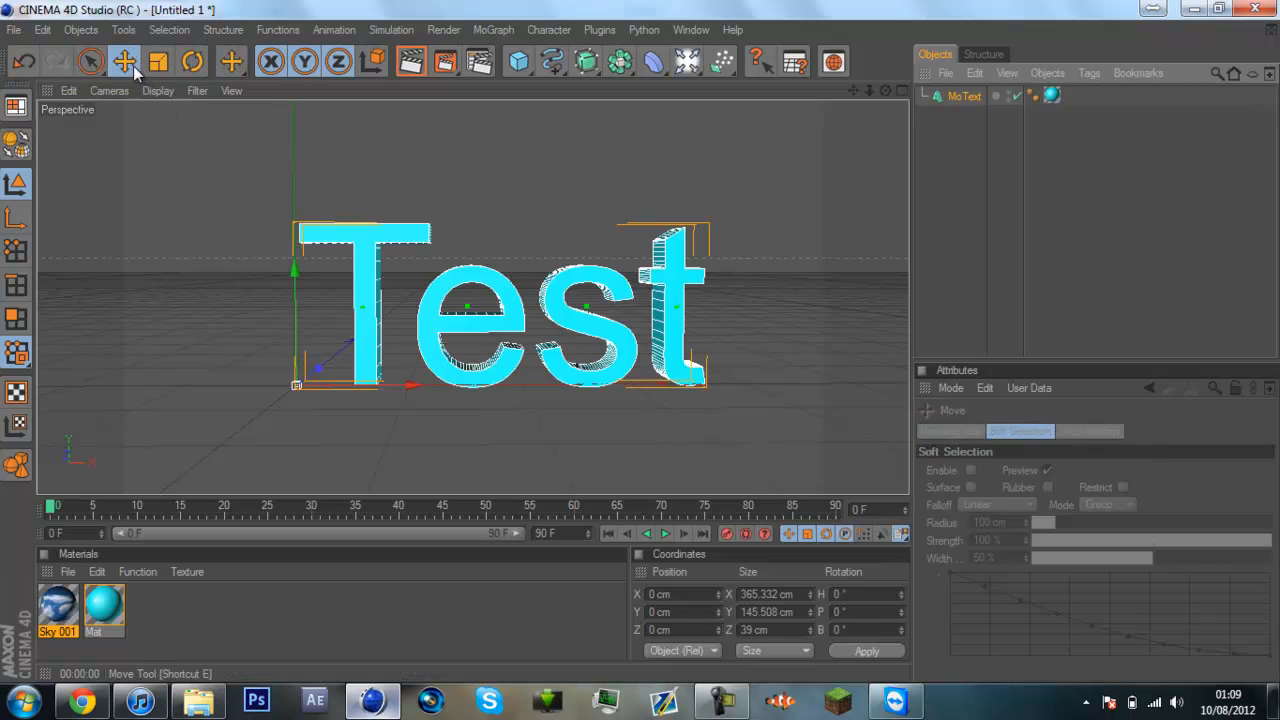
{"action": "left_click", "coordinate": [200, 63]}
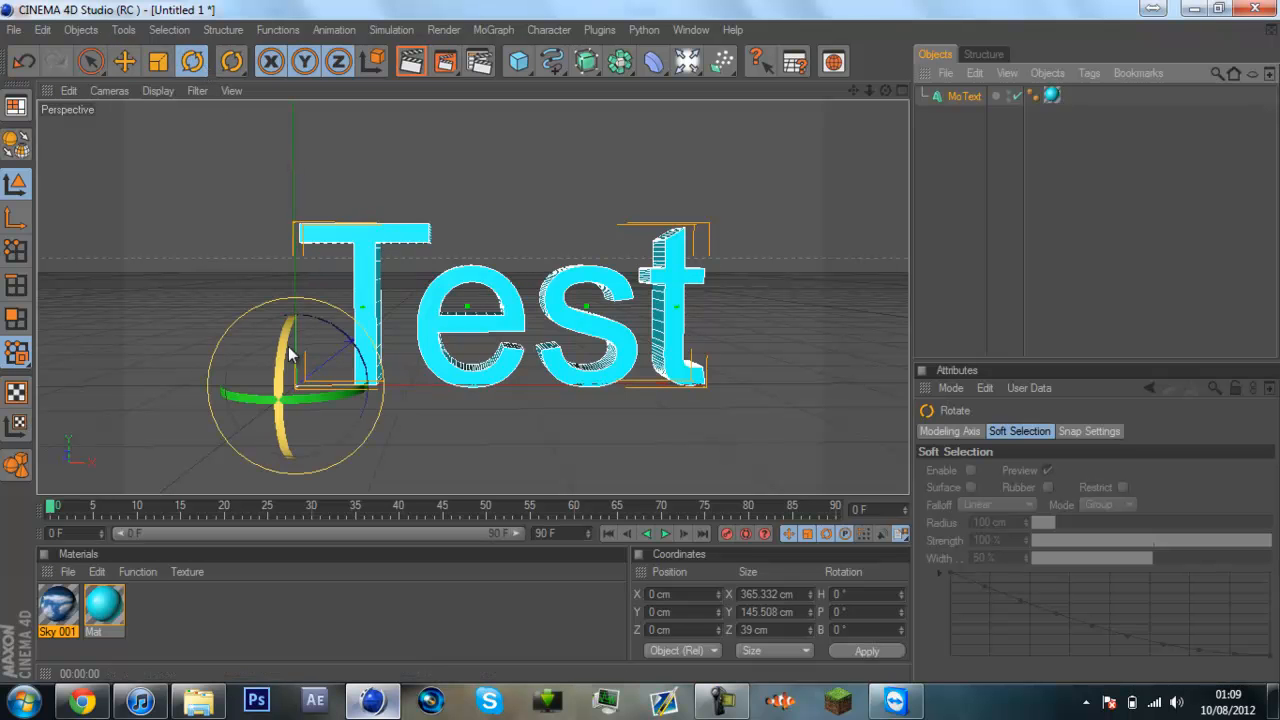
{"action": "left_click_drag", "start_coordinate": [306, 330], "coordinate": [342, 295]}
Set the MoText object's start cap to Fillet Cap and render a preview
{"action": "left_click", "coordinate": [984, 101]}
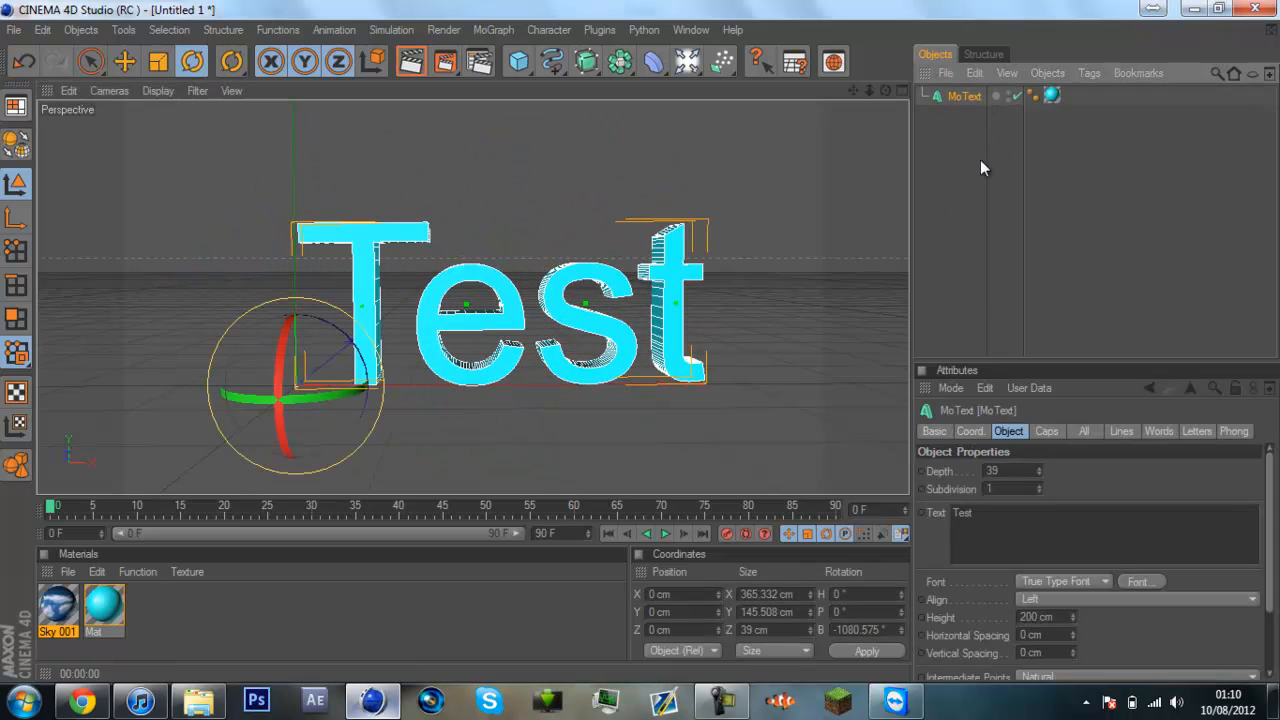
{"action": "left_click", "coordinate": [1041, 436]}
{"action": "left_click", "coordinate": [1027, 473]}
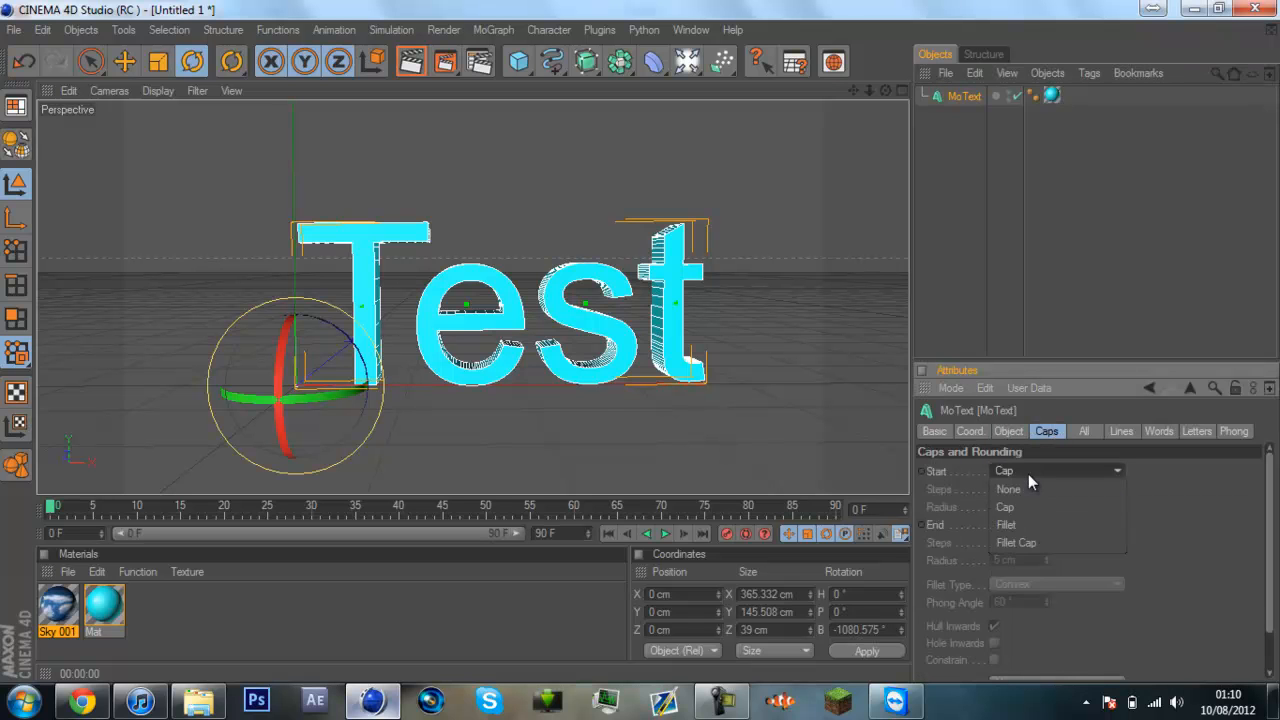
{"action": "left_click", "coordinate": [1007, 521]}
{"action": "left_click", "coordinate": [410, 61]}
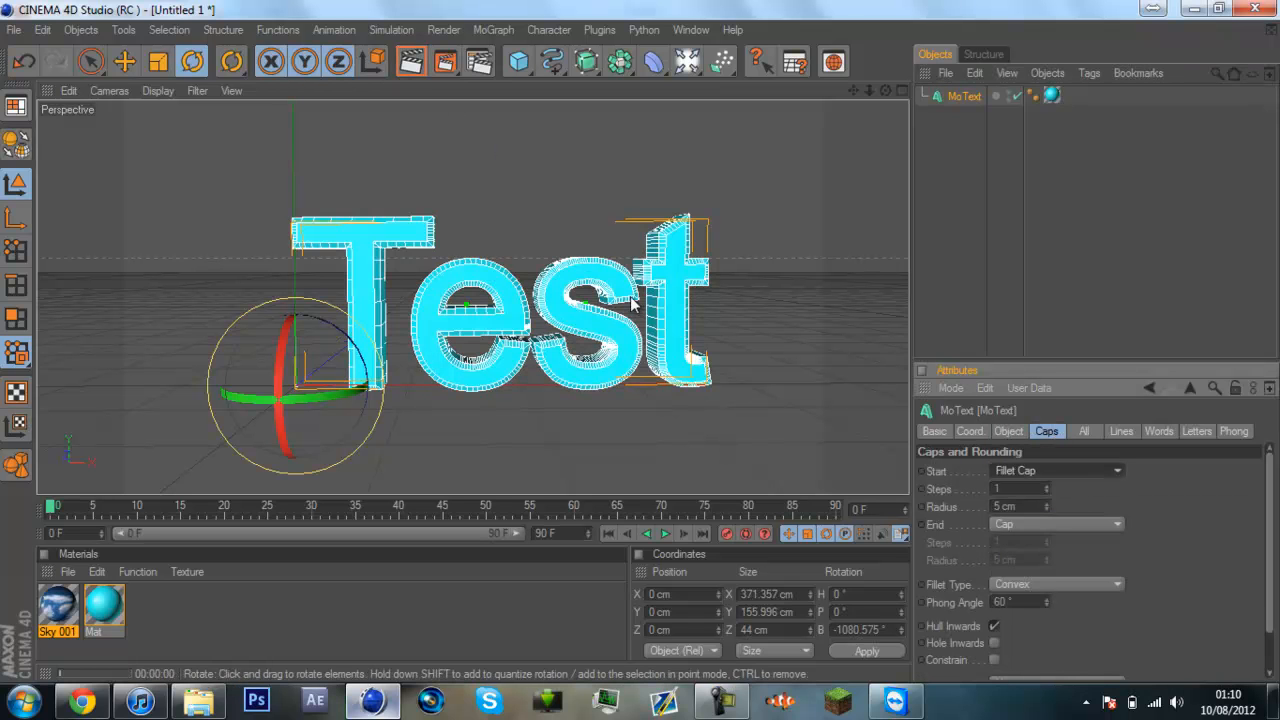
{"action": "left_click", "coordinate": [1083, 212]}
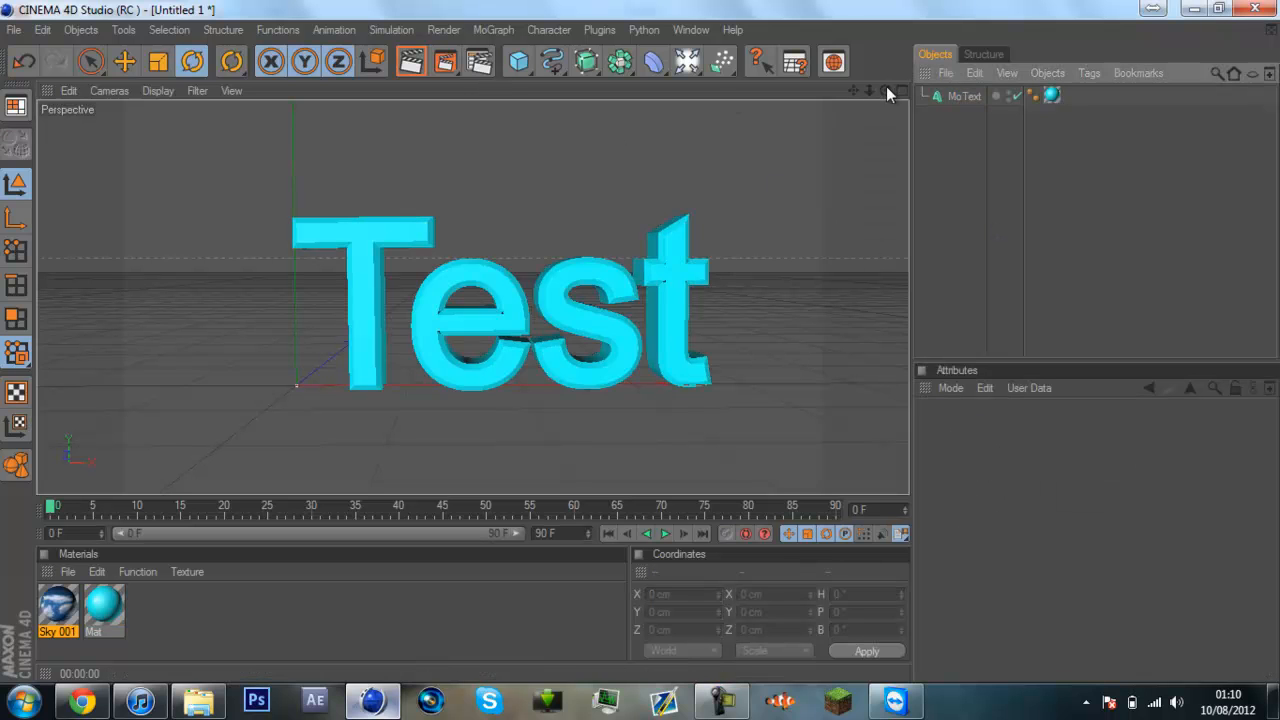
Change the MoText object's wording to "Relzah" and deselect the object
{"action": "left_click_drag", "start_coordinate": [883, 91], "coordinate": [640, 342]}
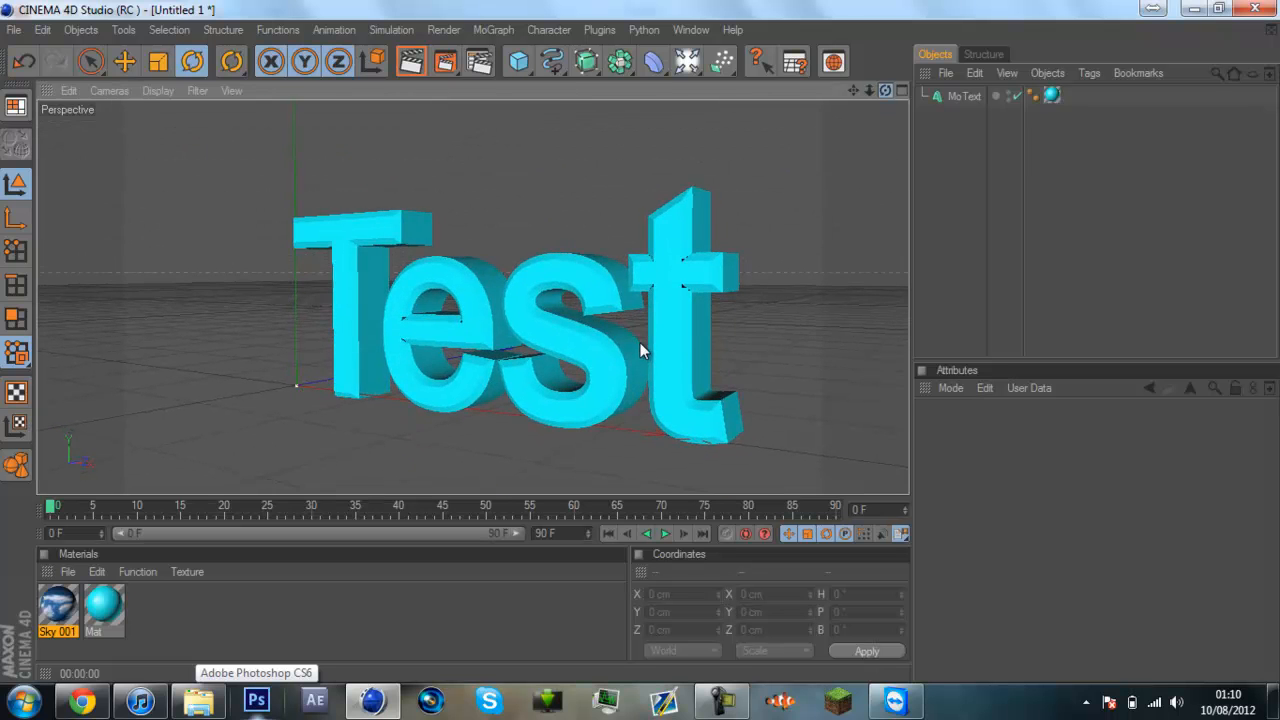
{"action": "left_click", "coordinate": [975, 96]}
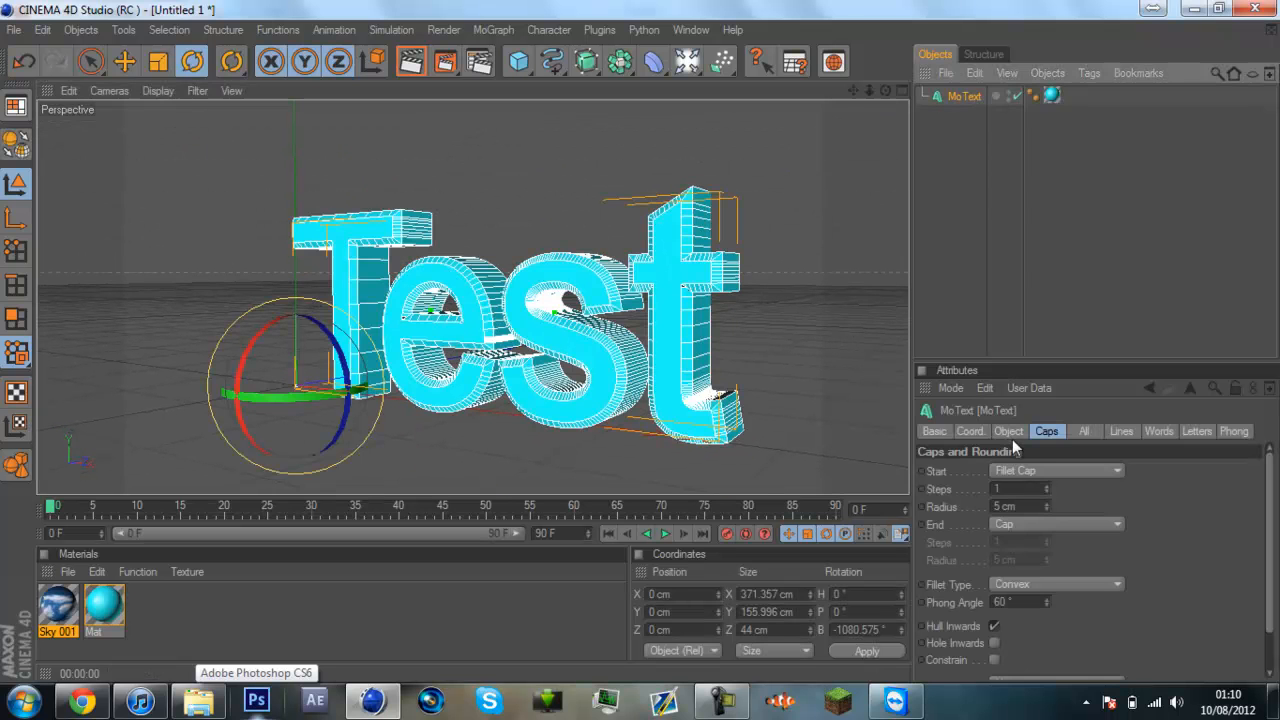
{"action": "left_click", "coordinate": [1010, 433]}
{"action": "type", "text": "Relzah"}
{"action": "left_click", "coordinate": [990, 285]}
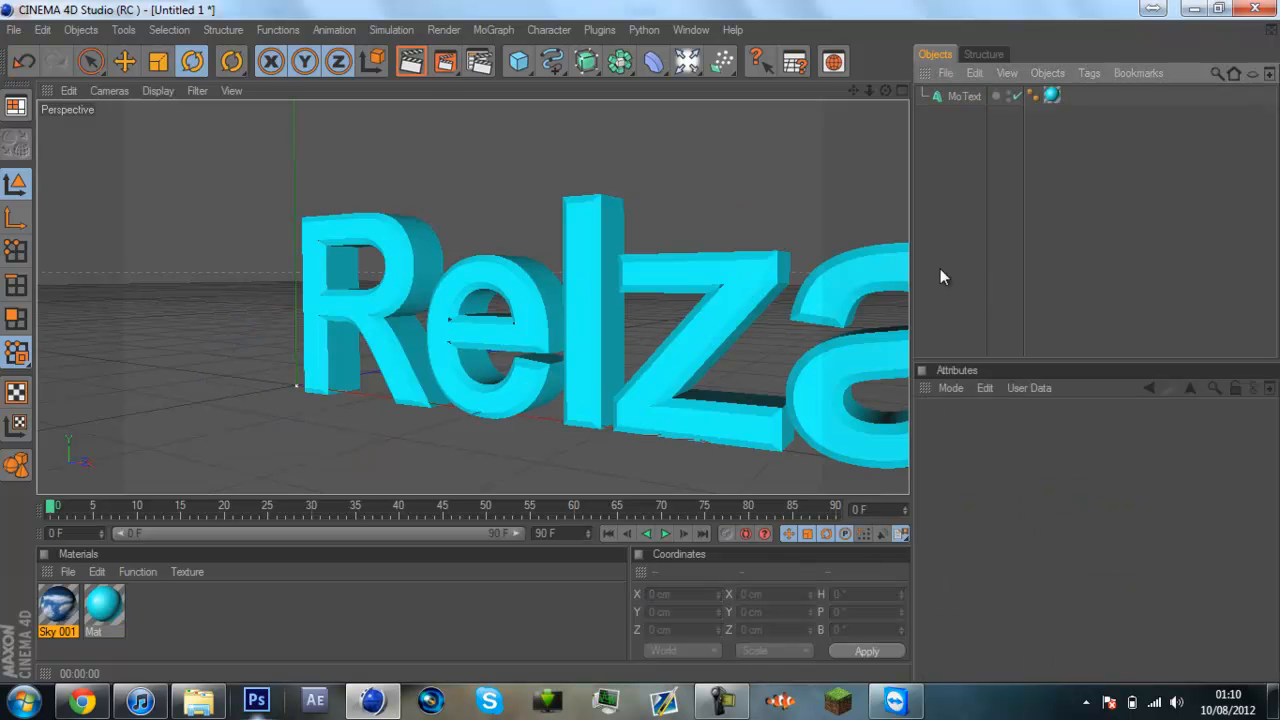
{"action": "left_click_drag", "start_coordinate": [871, 89], "coordinate": [963, 91]}
{"action": "left_click_drag", "start_coordinate": [853, 89], "coordinate": [641, 349]}
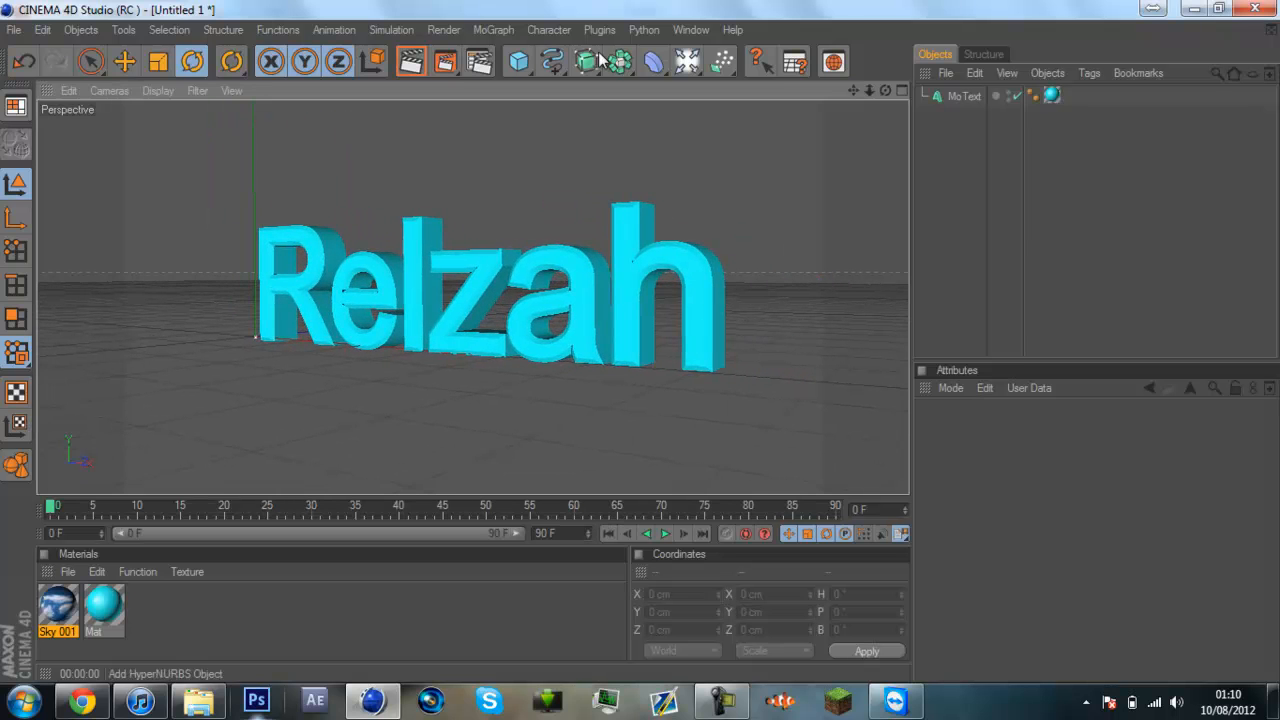
Set the render output file to "tutorial" in the Rendered Text folder and render the scene to the Picture Viewer
{"action": "left_click", "coordinate": [490, 60]}
{"action": "left_click", "coordinate": [735, 154]}
{"action": "type", "text": "tutorial"}
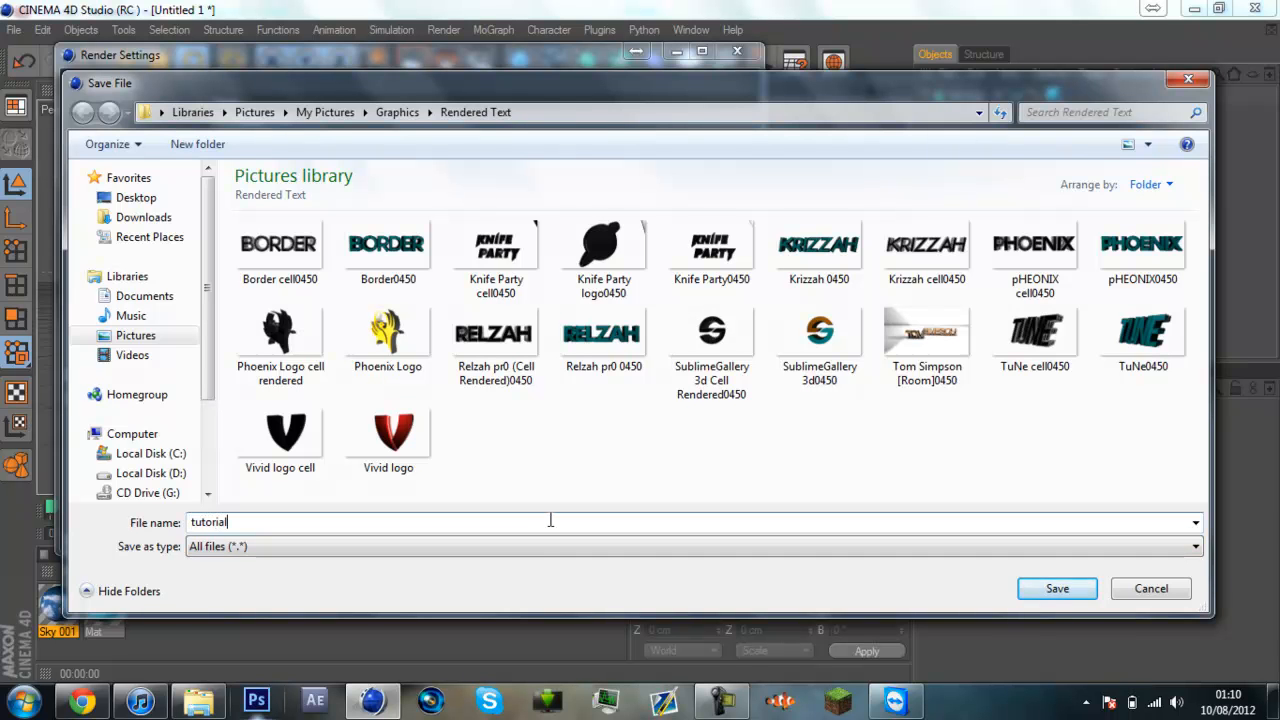
{"action": "key", "text": "Return"}
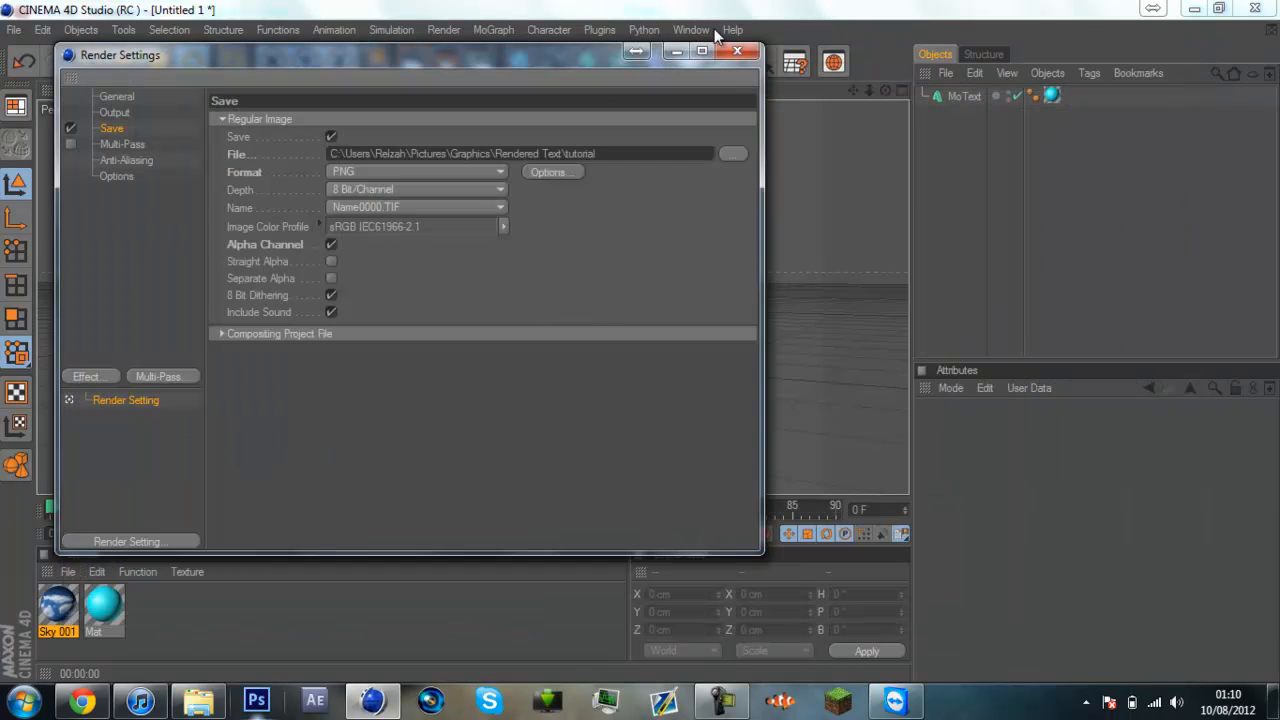
{"action": "left_click", "coordinate": [737, 51]}
{"action": "left_click", "coordinate": [472, 64]}
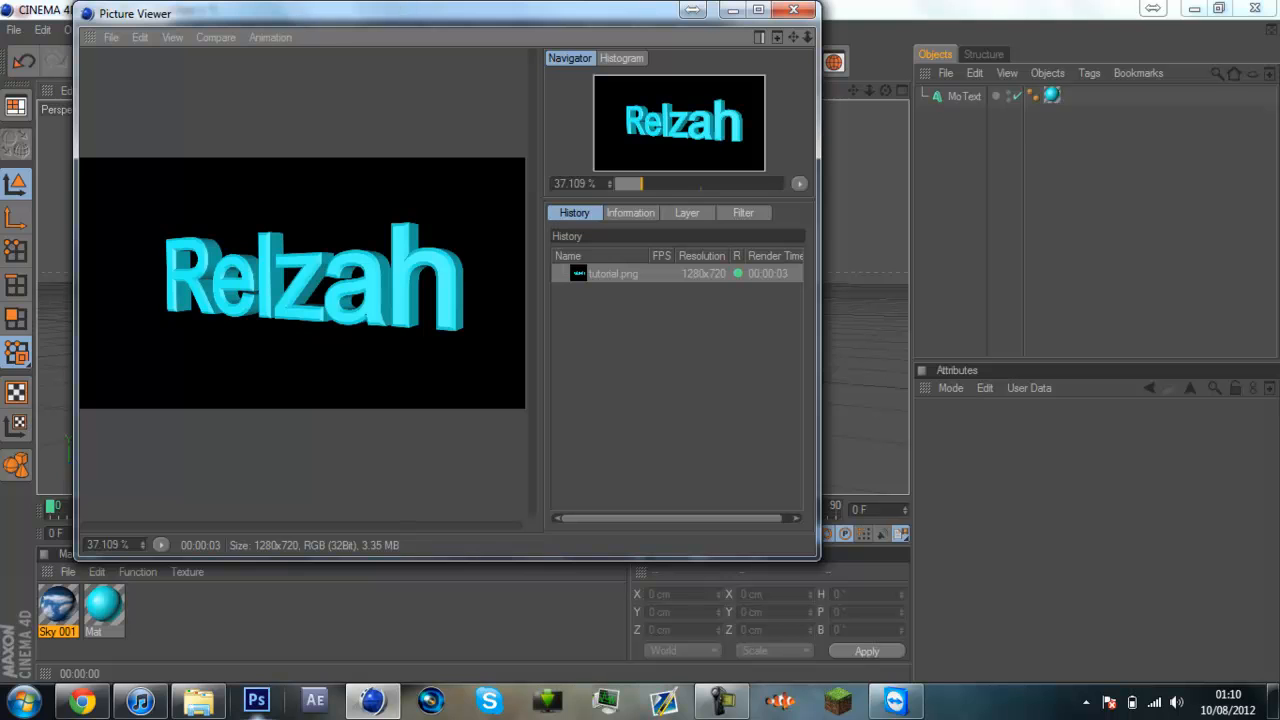
{"action": "left_click", "coordinate": [794, 11]}
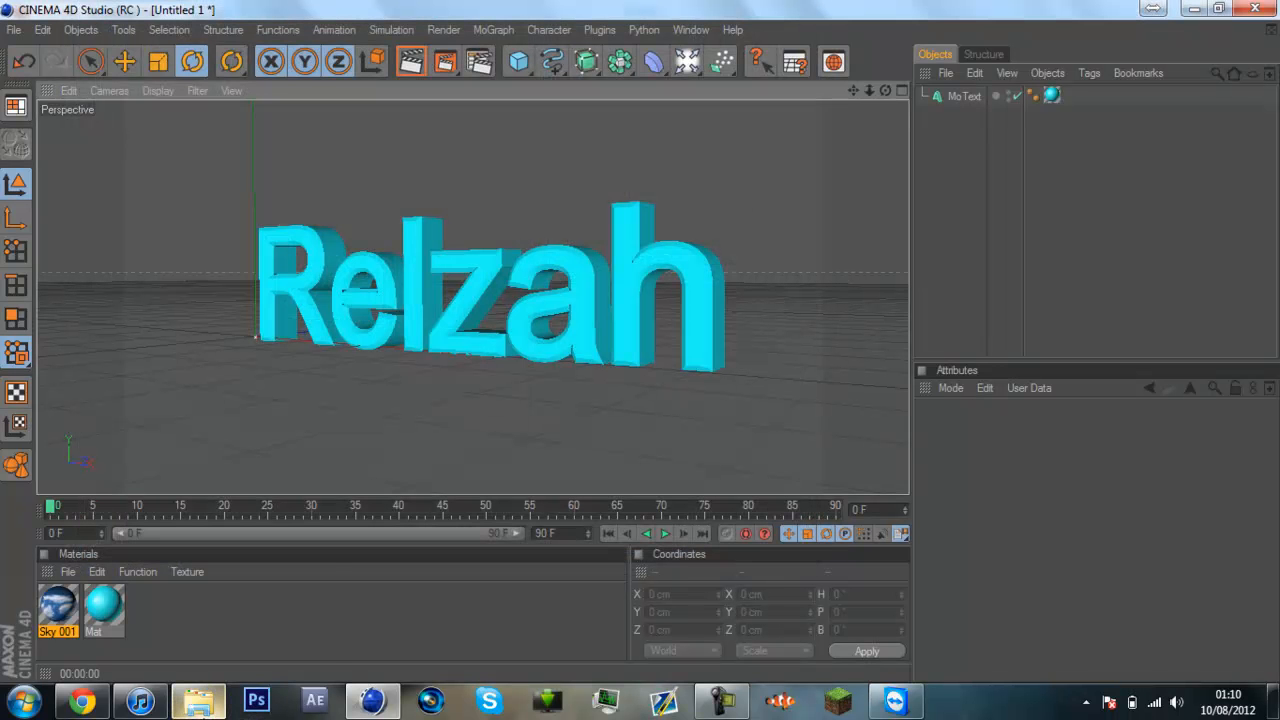
Switch to Windows Explorer and view the rendered "tutorial" image from the Graphics > Rendered Text folder at full-screen size
{"action": "right_click", "coordinate": [204, 711]}
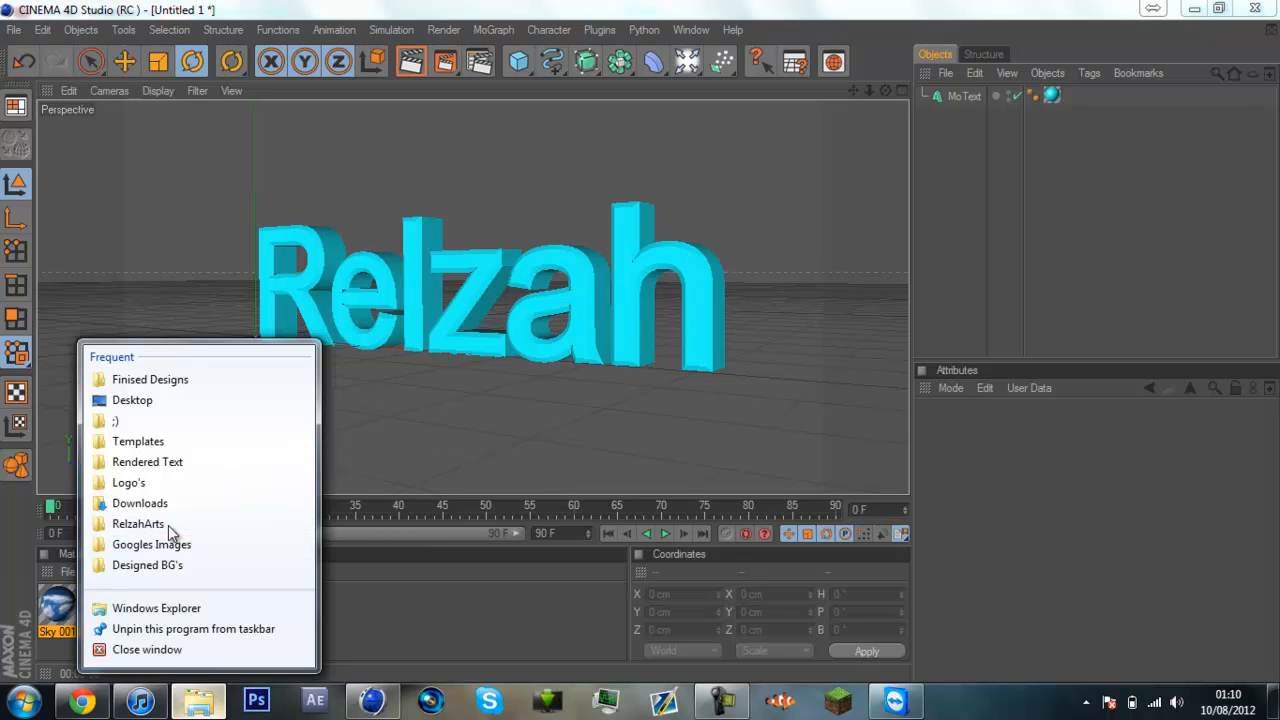
{"action": "left_click", "coordinate": [357, 458]}
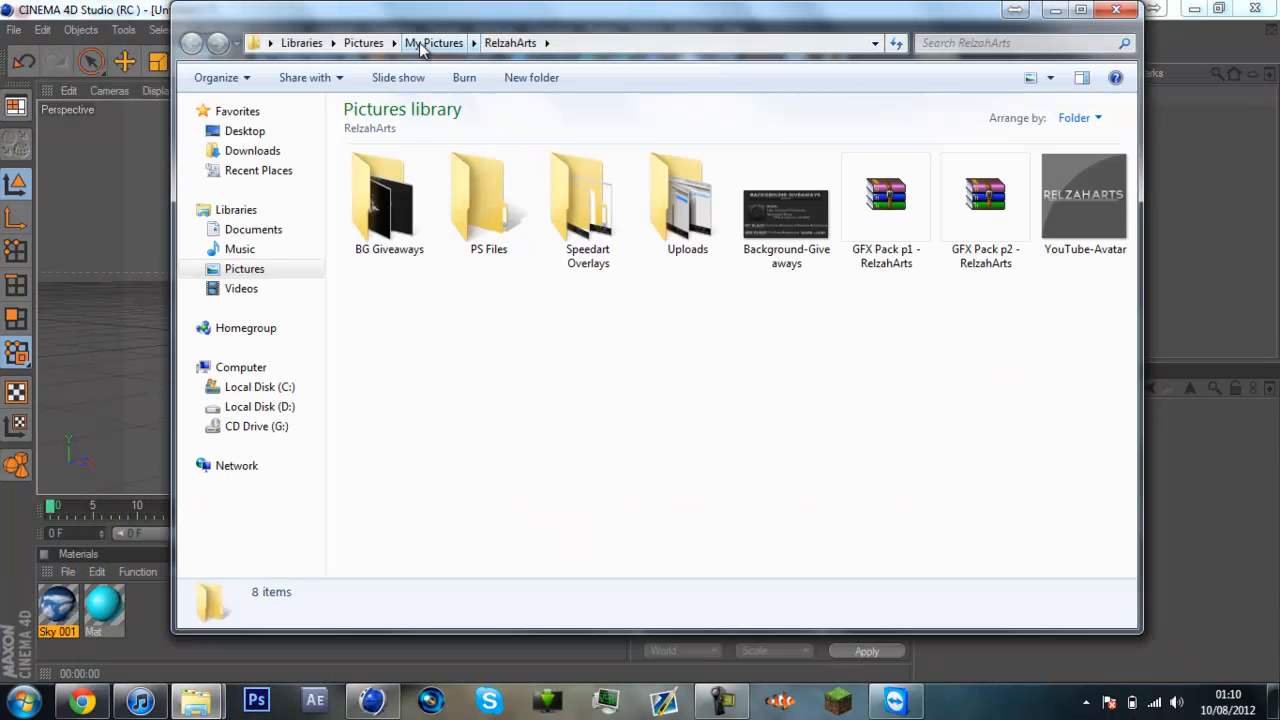
{"action": "left_click", "coordinate": [425, 43]}
{"action": "double_click", "coordinate": [588, 215]}
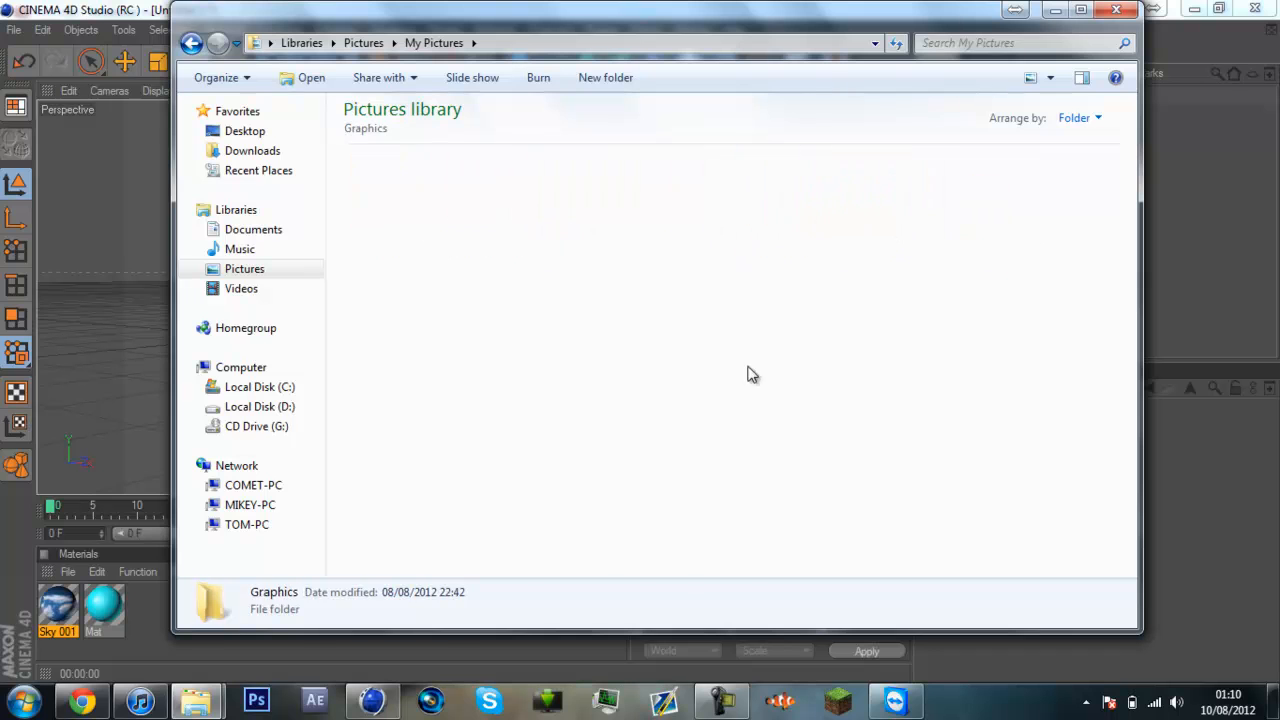
{"action": "double_click", "coordinate": [730, 425]}
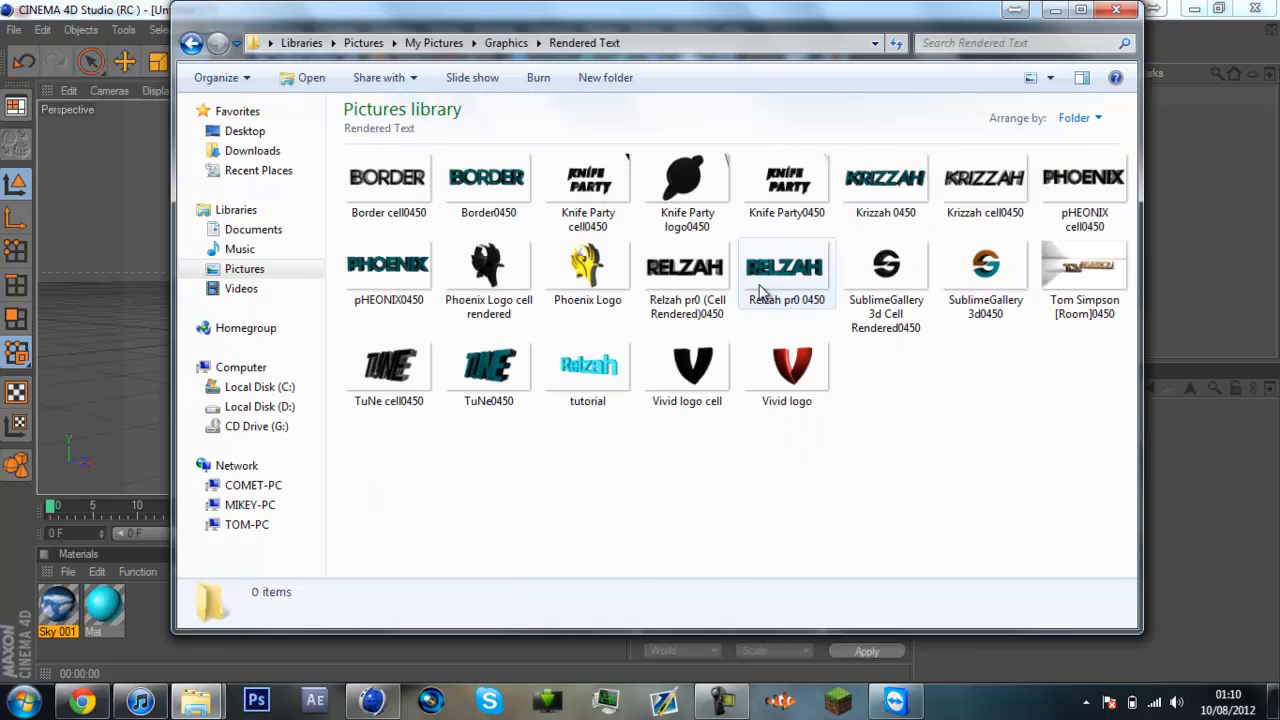
{"action": "double_click", "coordinate": [588, 368]}
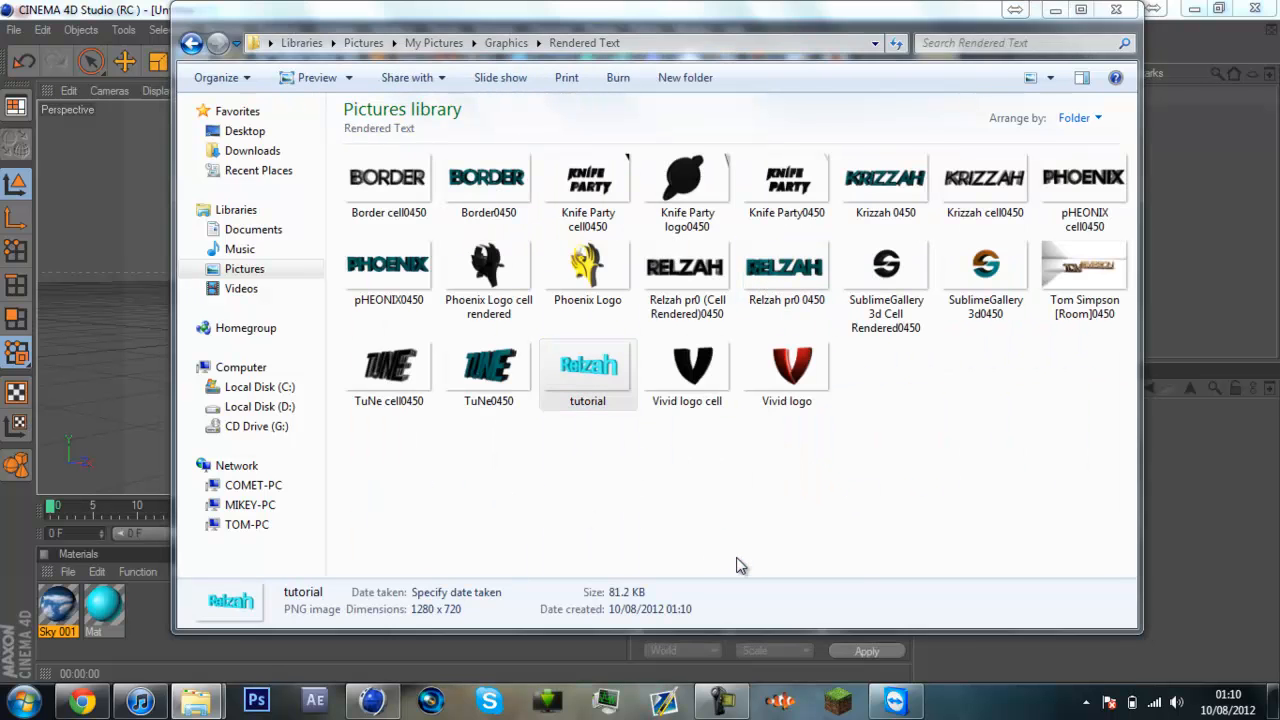
{"action": "left_click_drag", "start_coordinate": [1021, 15], "coordinate": [640, 1]}
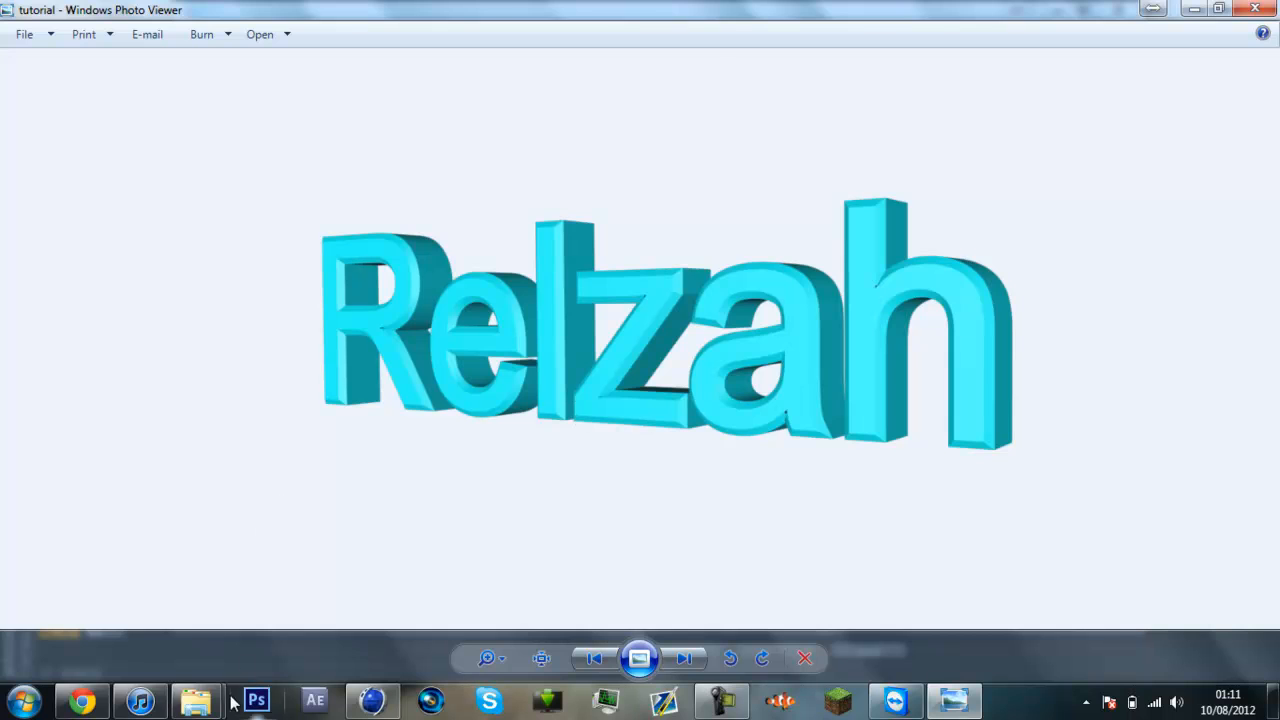
View the "Relzah pr0 0450" image from the Rendered Text folder at full-screen size for comparison
{"action": "mouse_move", "coordinate": [196, 700]}
{"action": "left_click", "coordinate": [320, 628]}
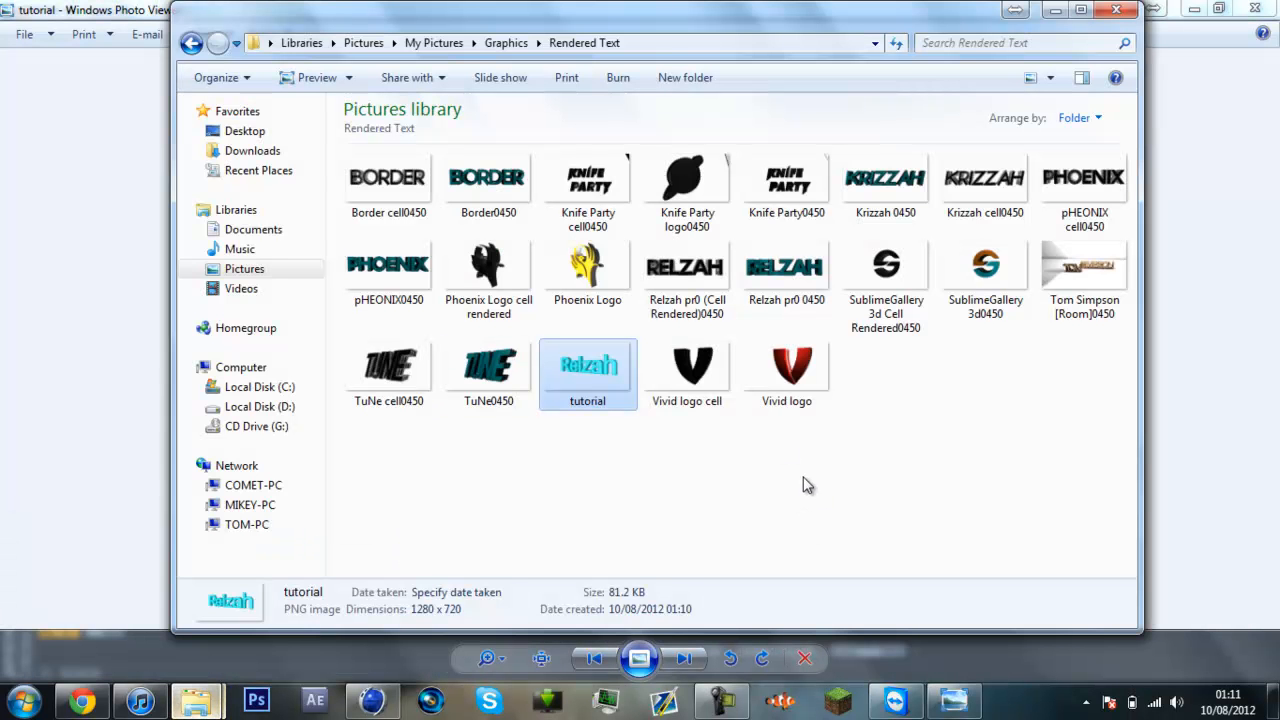
{"action": "double_click", "coordinate": [783, 262]}
{"action": "left_click_drag", "start_coordinate": [1000, 18], "coordinate": [568, 0]}
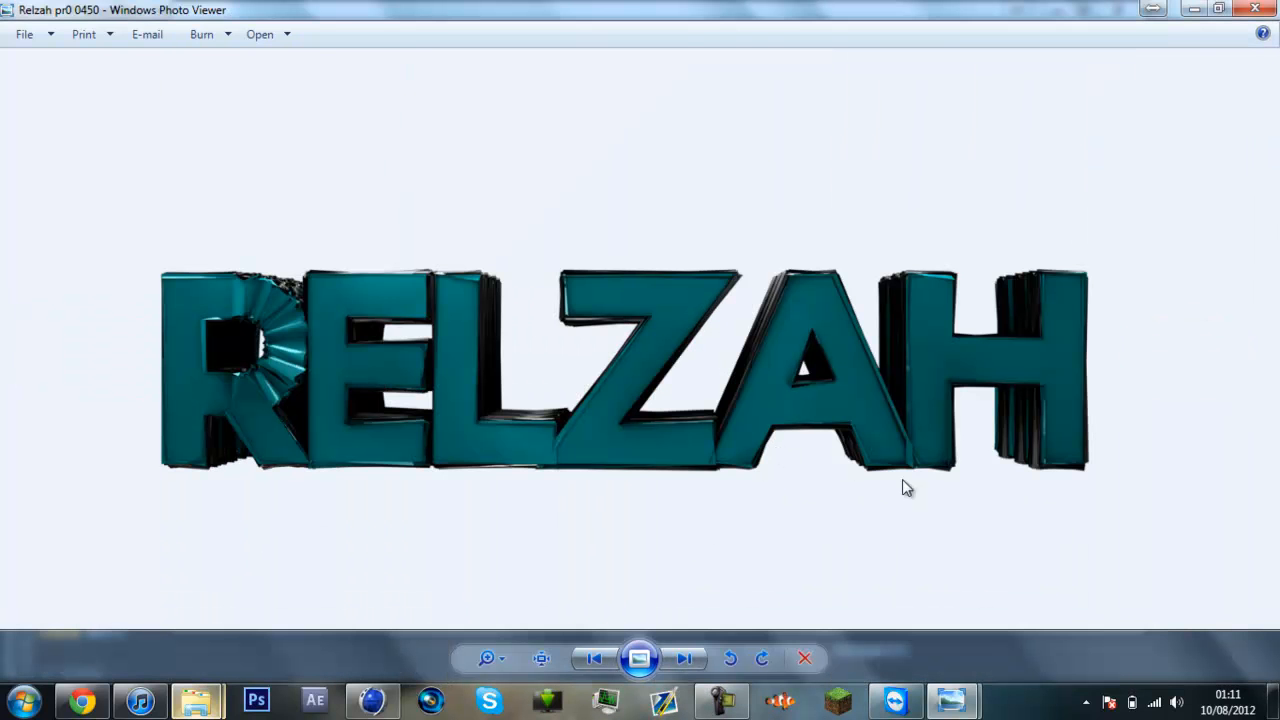
Close the viewed images and the Rendered Text folder window and return to CINEMA 4D
{"action": "left_click", "coordinate": [1258, 8]}
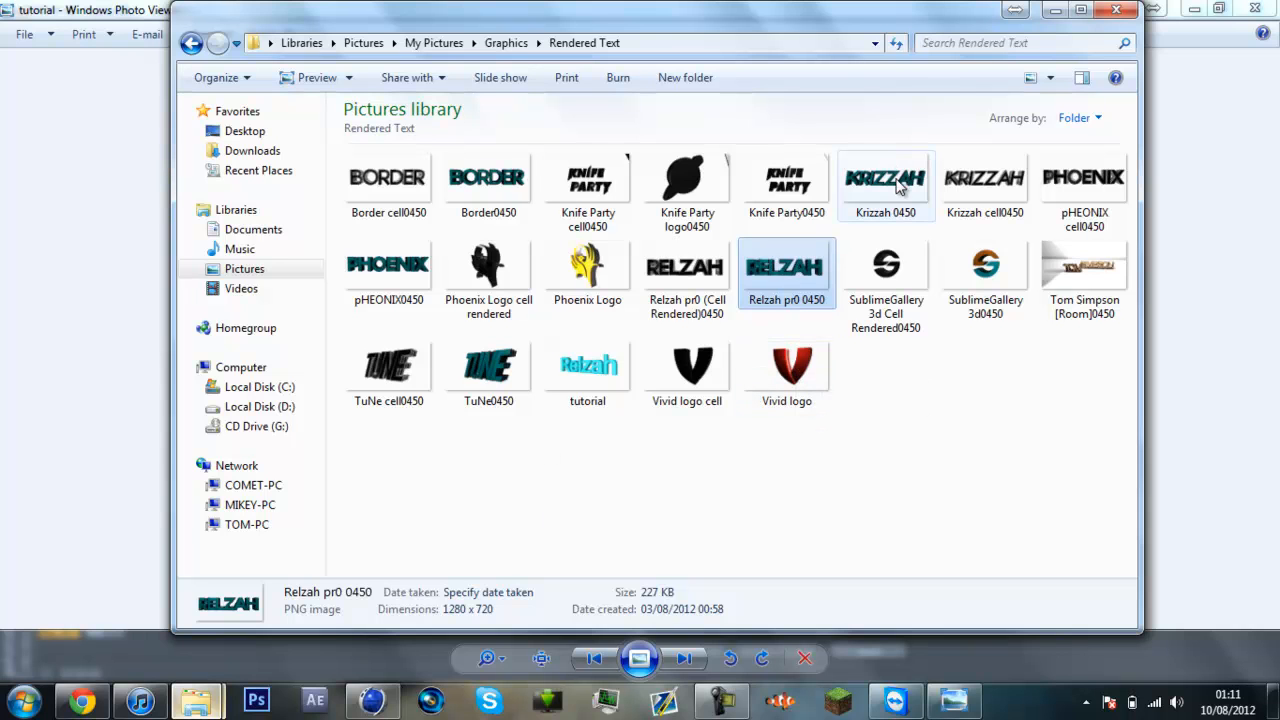
{"action": "left_click", "coordinate": [1118, 10]}
{"action": "left_click", "coordinate": [1250, 8]}
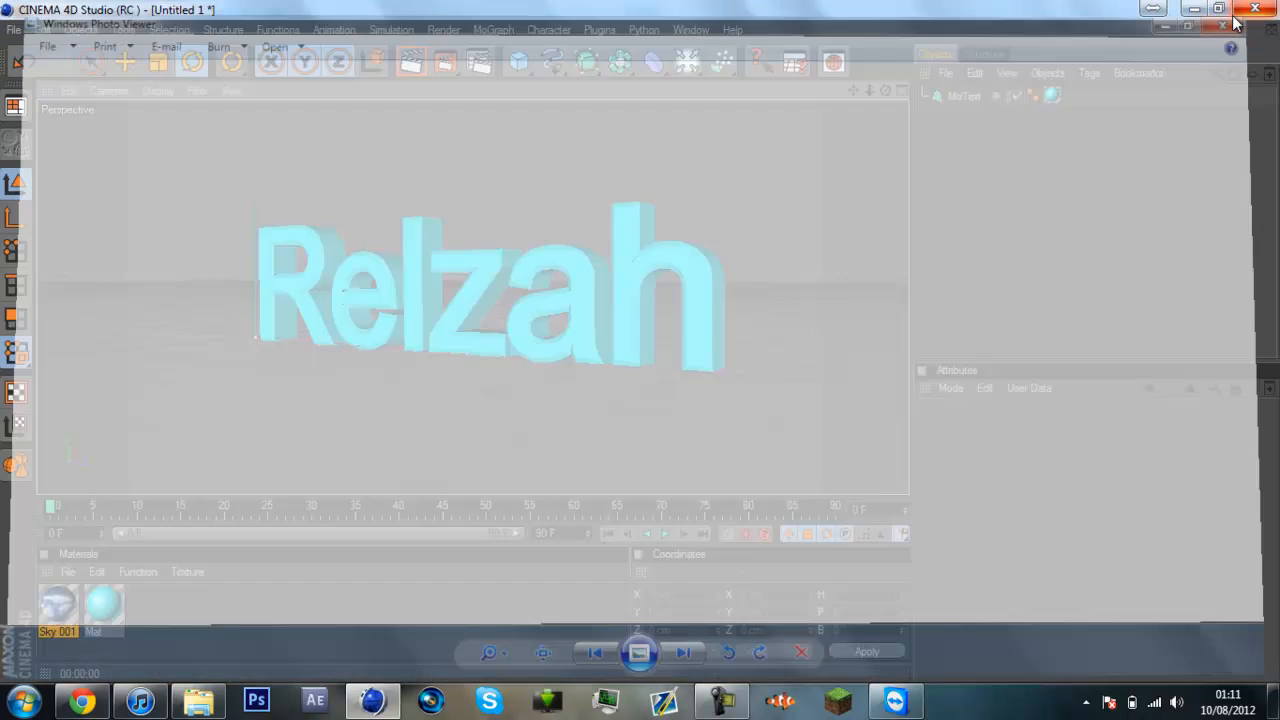
{"action": "right_click", "coordinate": [198, 700]}
{"action": "left_click", "coordinate": [215, 649]}
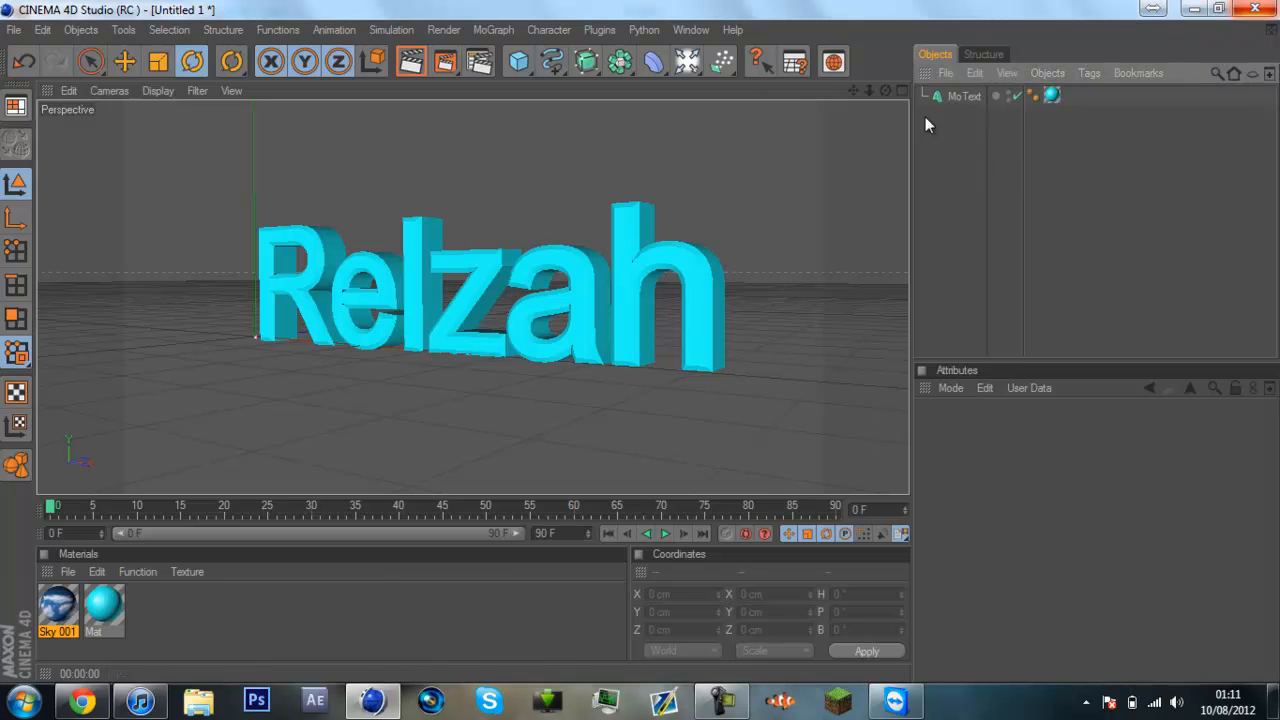
Add a target light and move it above the text to about X 448 cm, Y 563 cm, Z 147 cm
{"action": "left_click", "coordinate": [586, 62]}
{"action": "left_click", "coordinate": [684, 62]}
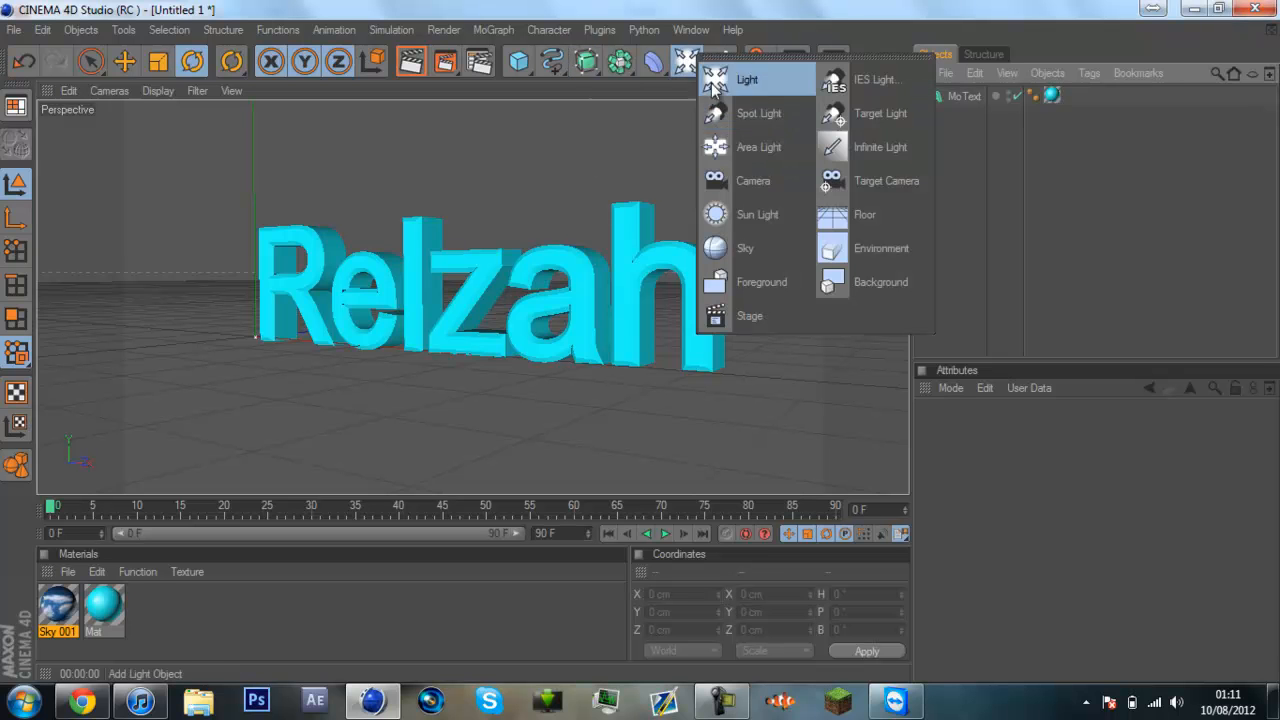
{"action": "left_click", "coordinate": [874, 103]}
{"action": "left_click_drag", "start_coordinate": [870, 92], "coordinate": [389, 137]}
{"action": "left_click", "coordinate": [91, 62]}
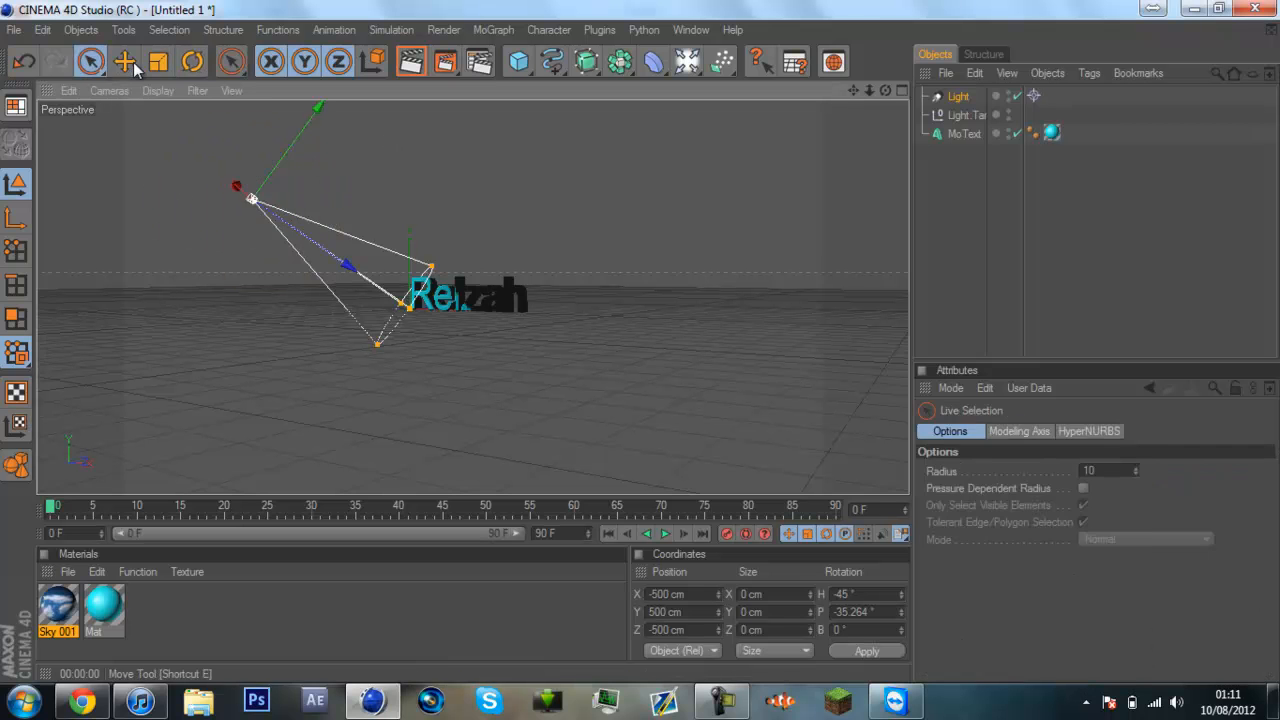
{"action": "left_click", "coordinate": [124, 62]}
{"action": "left_click_drag", "start_coordinate": [633, 359], "coordinate": [749, 131]}
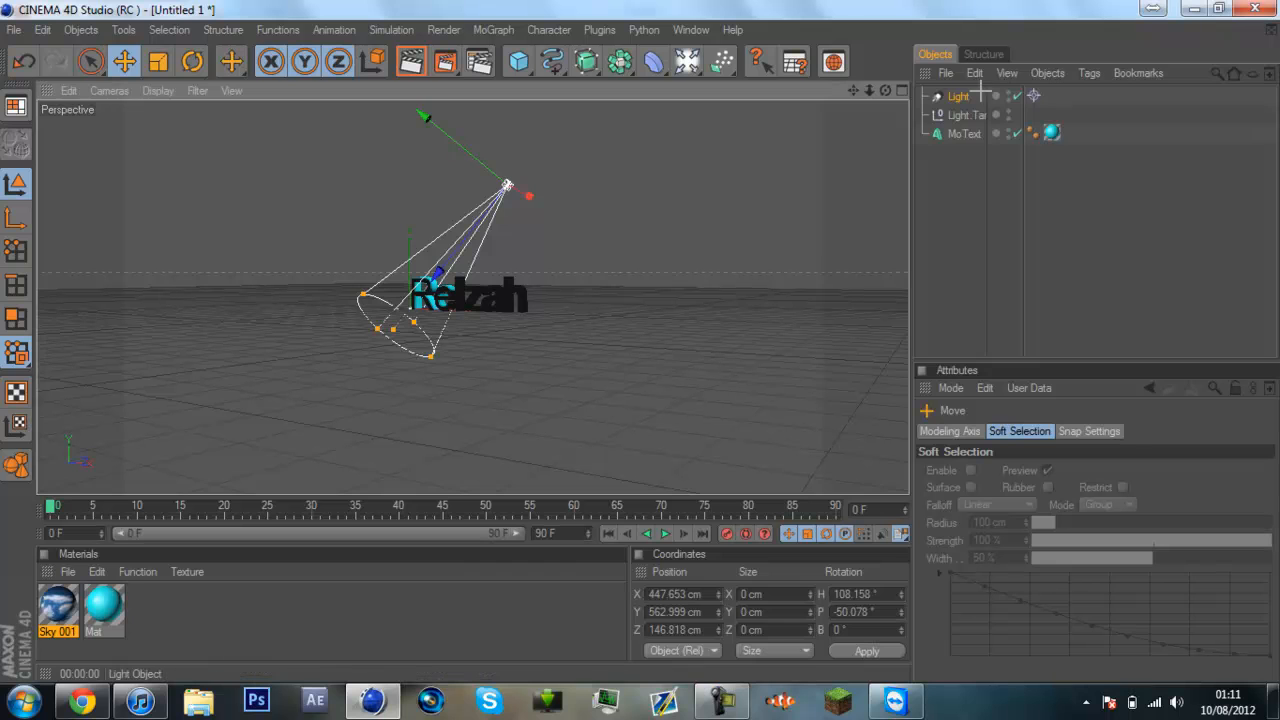
Delete the Light object from the scene and frame the text closely in the perspective view
{"action": "left_click", "coordinate": [980, 97]}
{"action": "left_click", "coordinate": [973, 96]}
{"action": "key", "text": "Delete"}
{"action": "left_click_drag", "start_coordinate": [880, 87], "coordinate": [641, 342]}
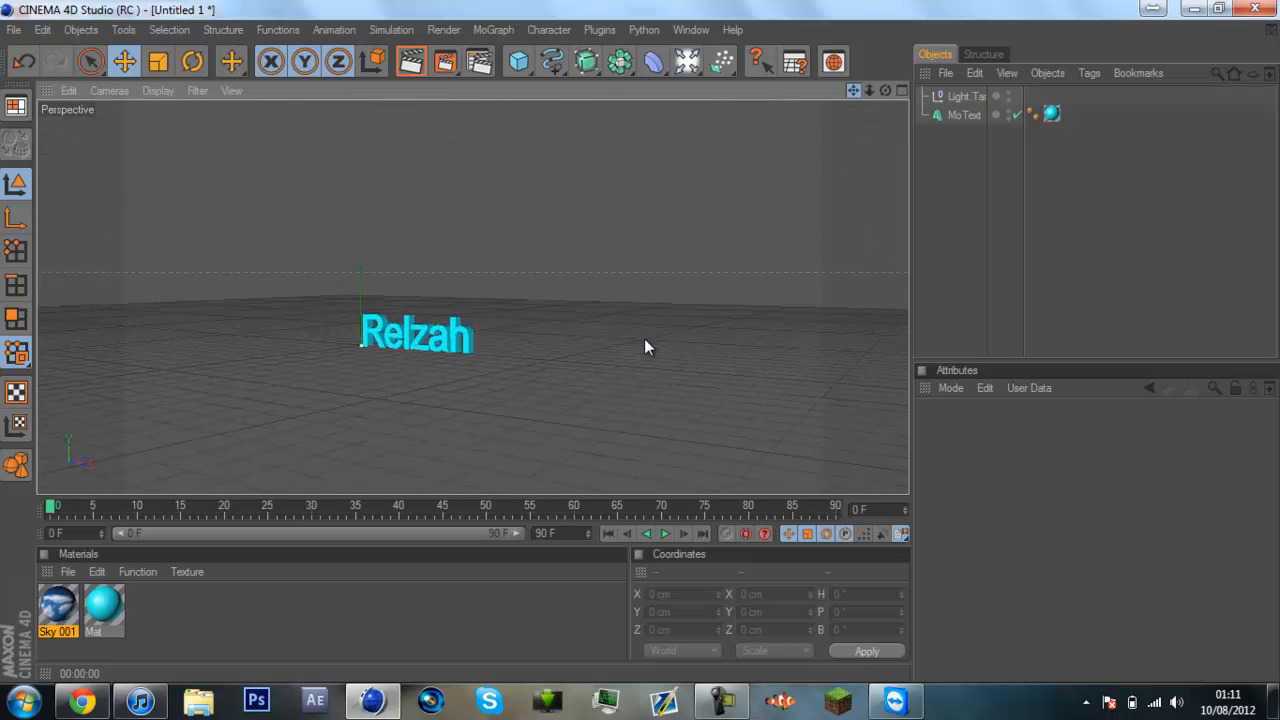
{"action": "left_click_drag", "start_coordinate": [869, 91], "coordinate": [640, 342]}
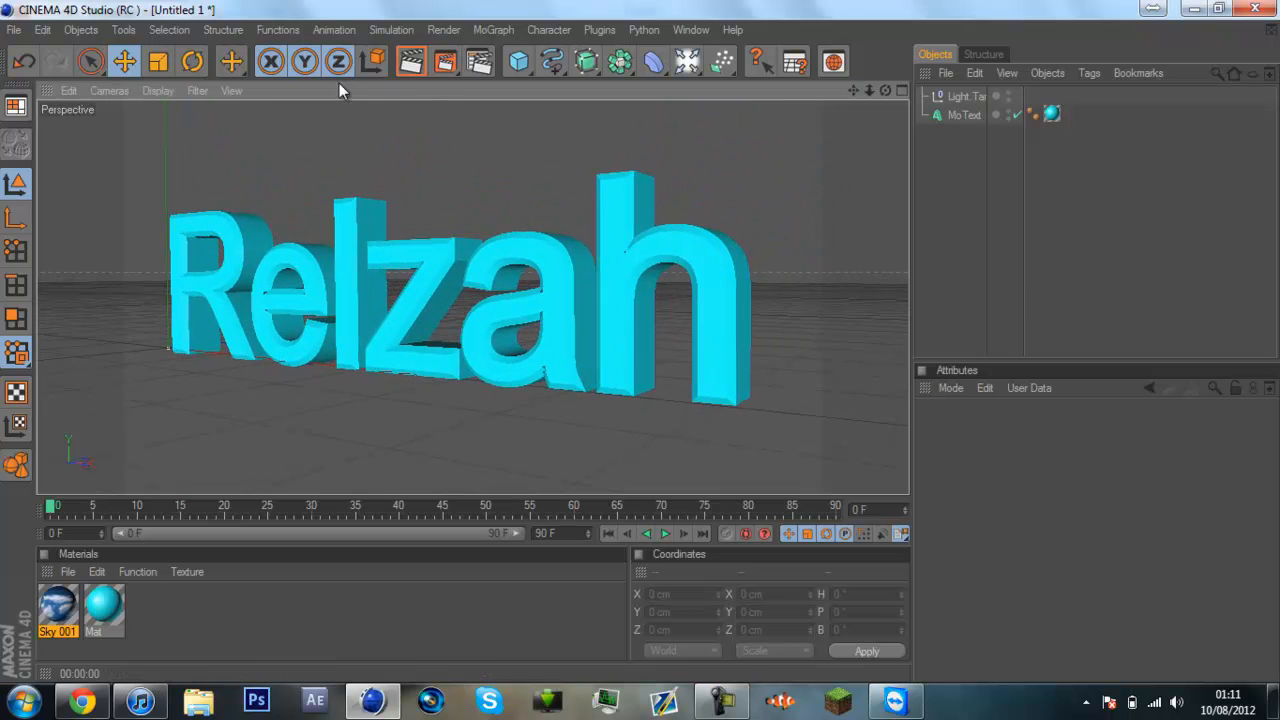
{"action": "left_click", "coordinate": [493, 30]}
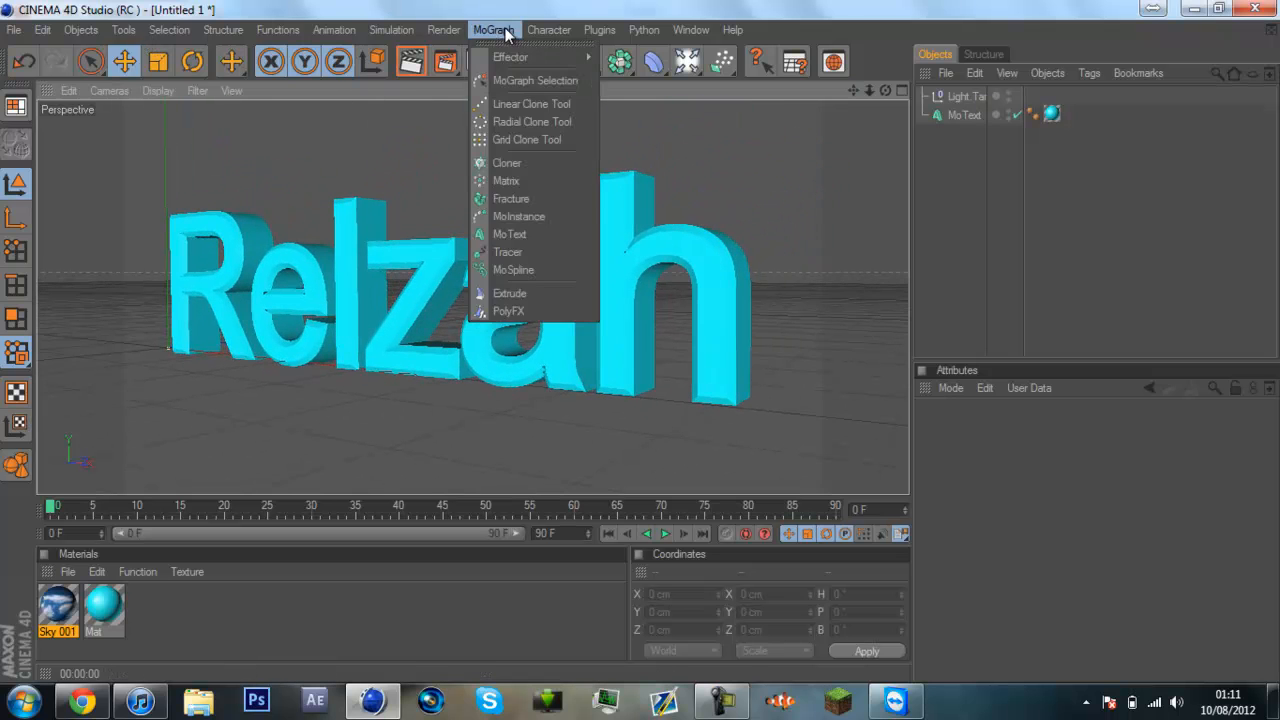
{"action": "left_click", "coordinate": [631, 187]}
{"action": "left_click_drag", "start_coordinate": [885, 90], "coordinate": [614, 357]}
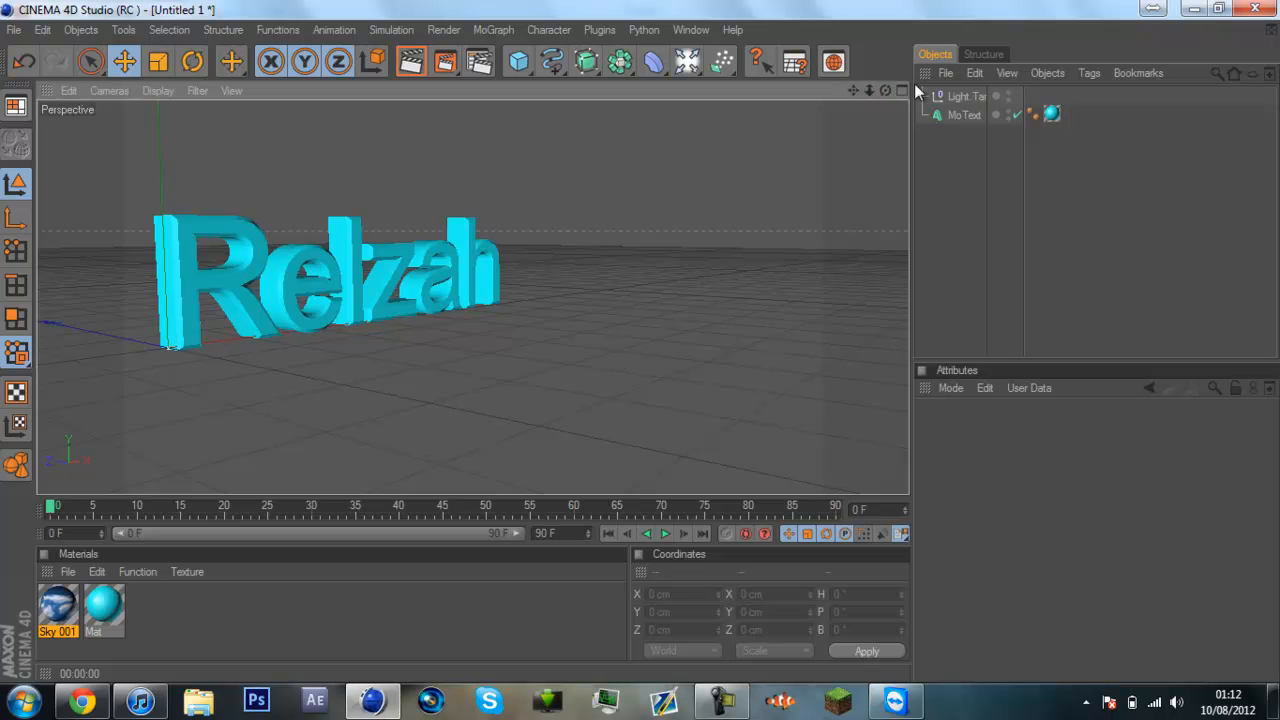
{"action": "left_click_drag", "start_coordinate": [887, 89], "coordinate": [640, 342]}
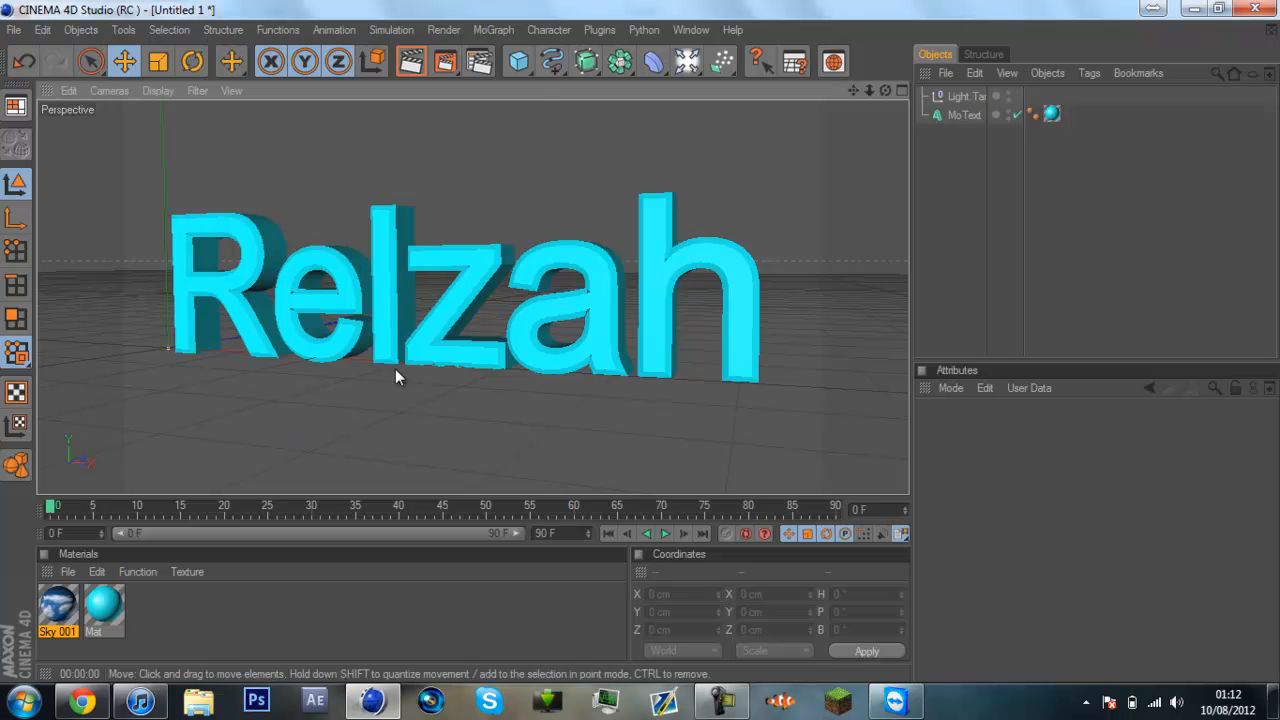
{"action": "left_click_drag", "start_coordinate": [883, 91], "coordinate": [54, 248]}
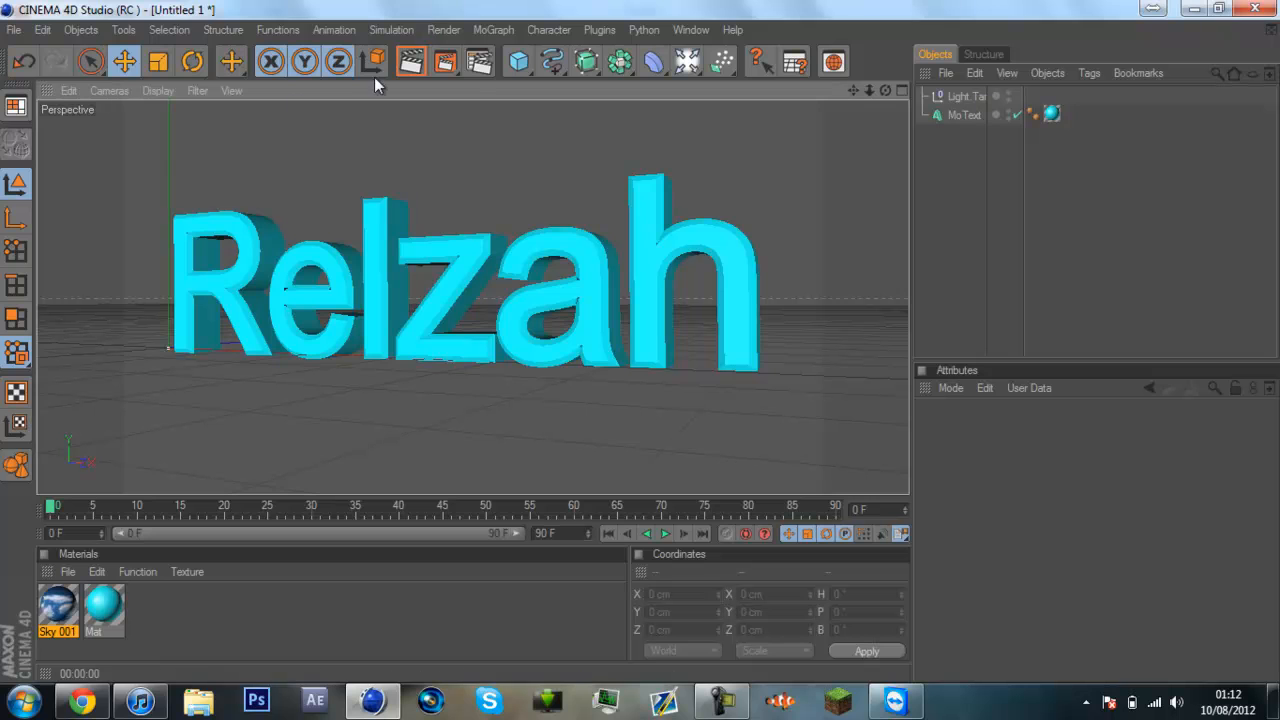
Review the Save options in the render settings and close them
{"action": "left_click", "coordinate": [481, 62]}
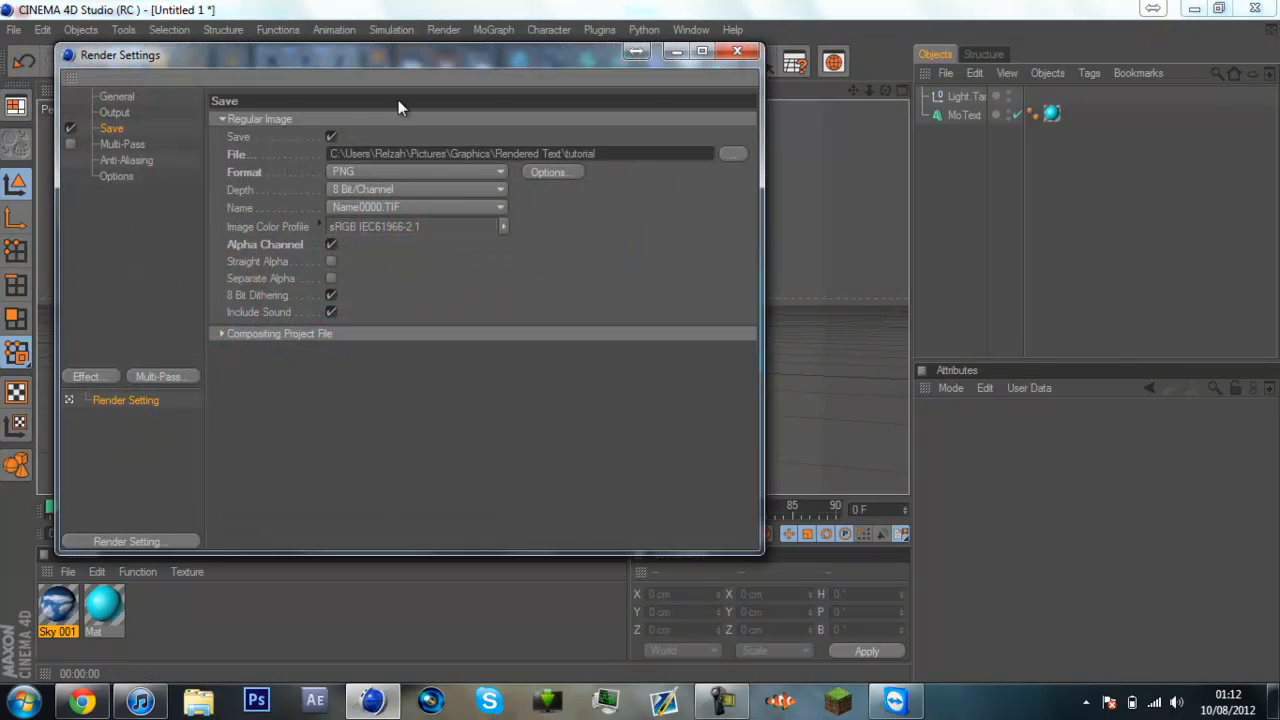
{"action": "left_click_drag", "start_coordinate": [450, 56], "coordinate": [530, 165]}
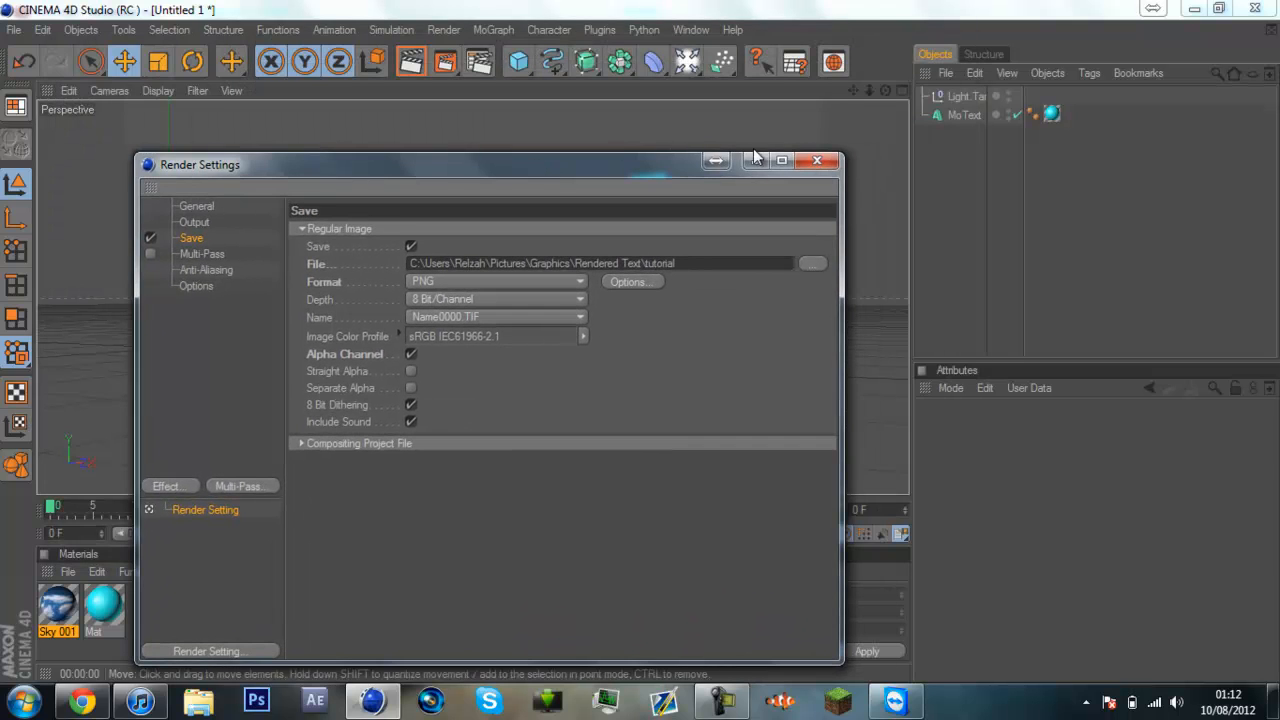
{"action": "left_click", "coordinate": [800, 160]}
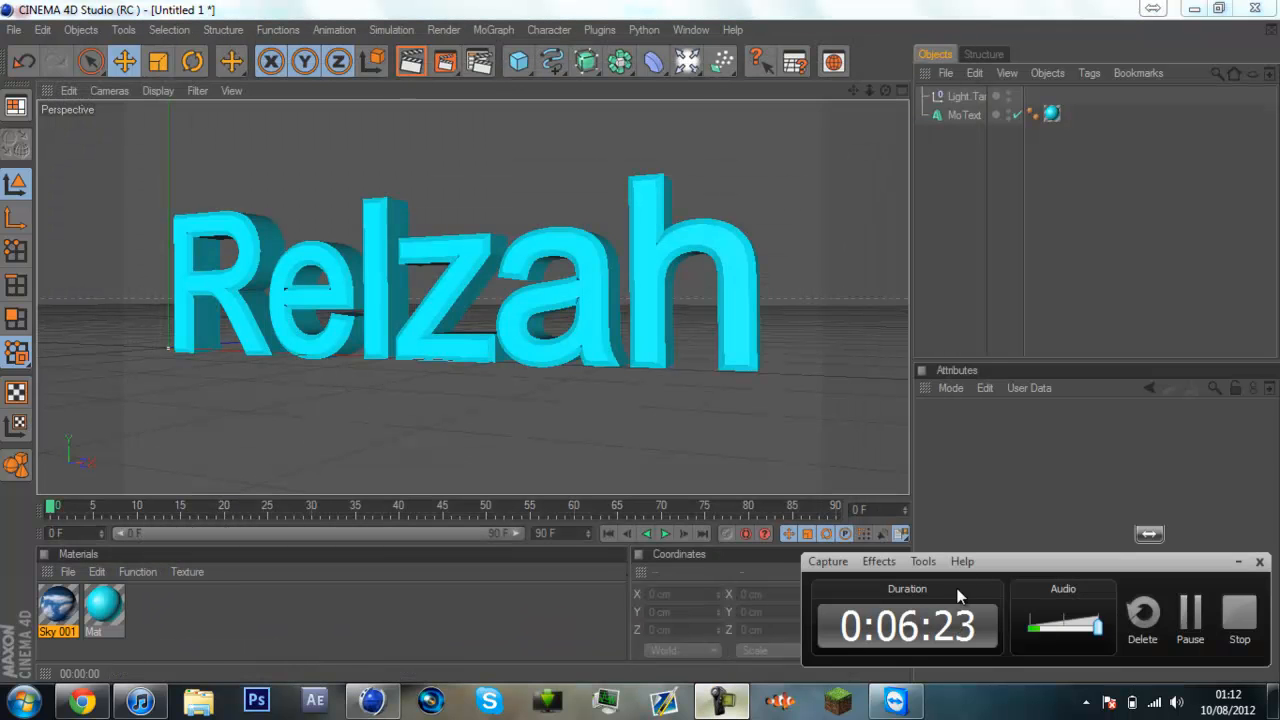